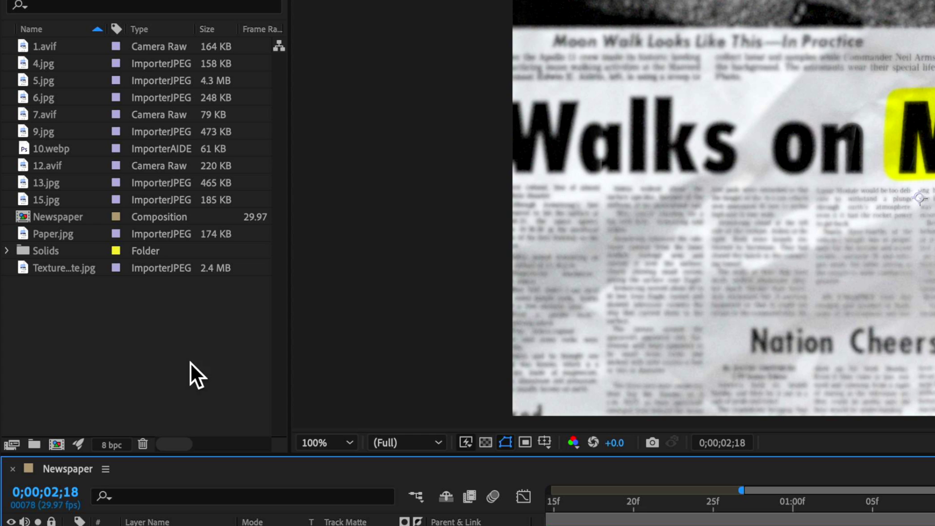
# - Add a new composition with duration 0;00;03;00 and name it 'Newspaper 2'
pyautogui.rightClick(160, 357)
pyautogui.click(200, 370)
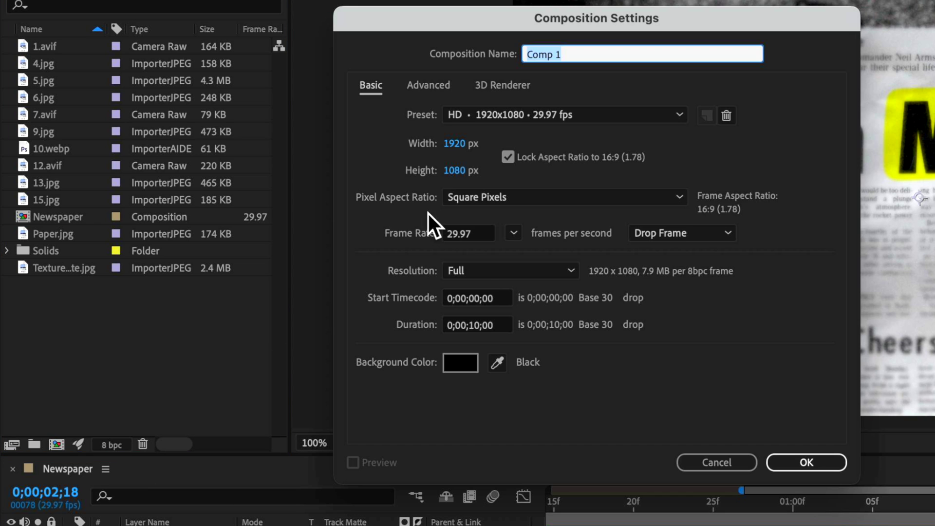
pyautogui.click(477, 325)
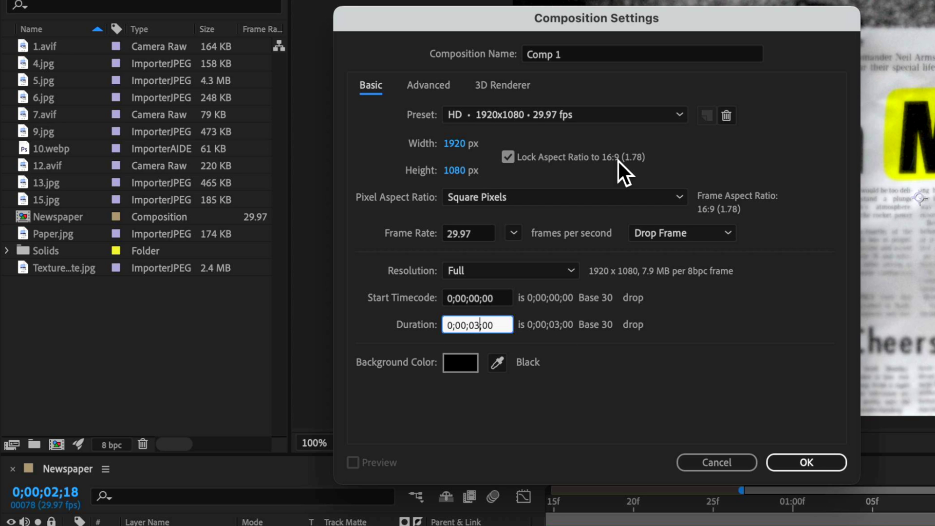
pyautogui.doubleClick(589, 58)
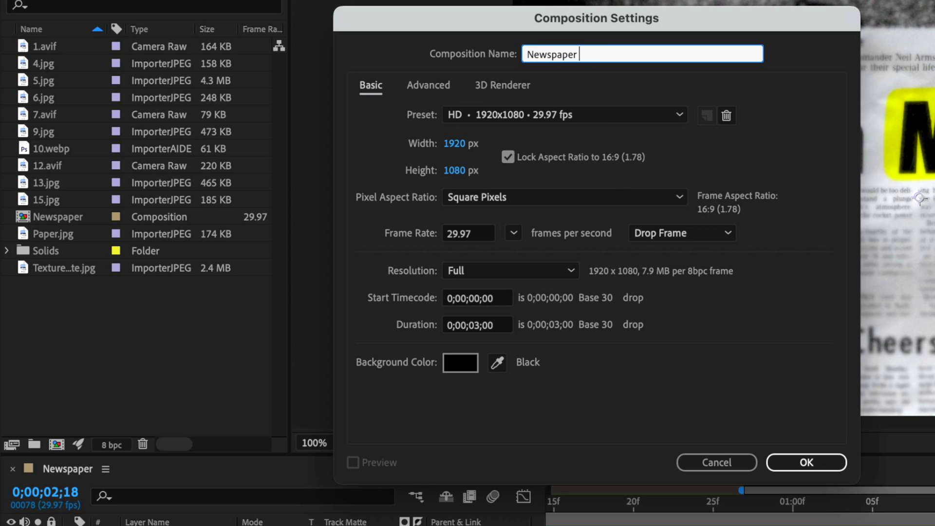
pyautogui.write('2')
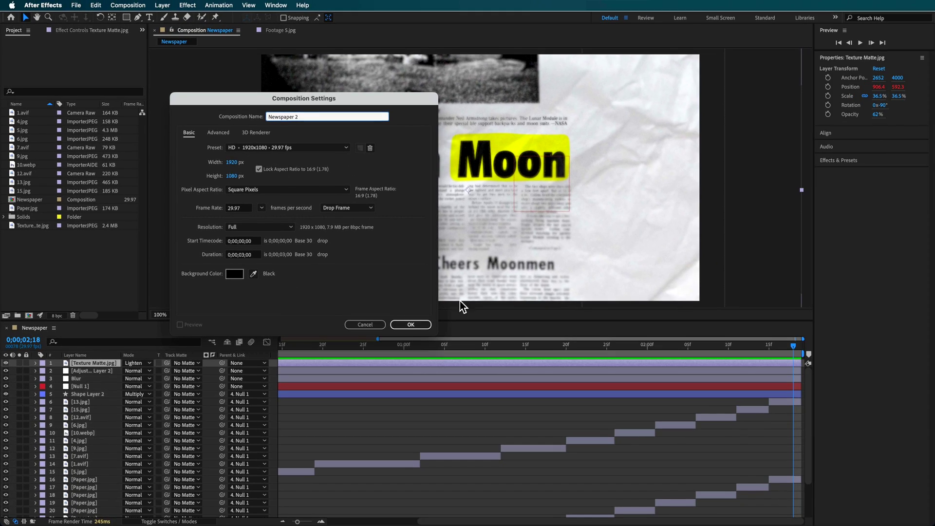
pyautogui.click(410, 324)
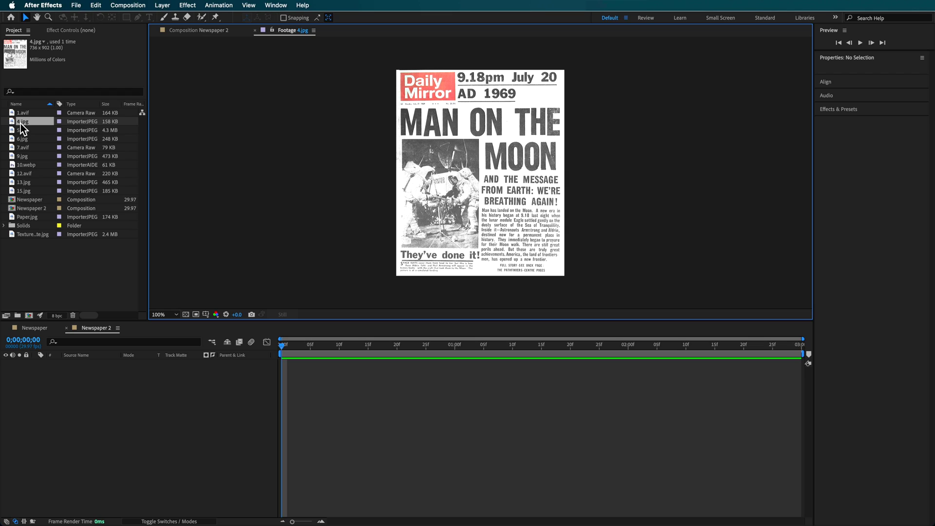
# - View the 5.jpg newspaper scan and pan to its left side
pyautogui.doubleClick(21, 130)
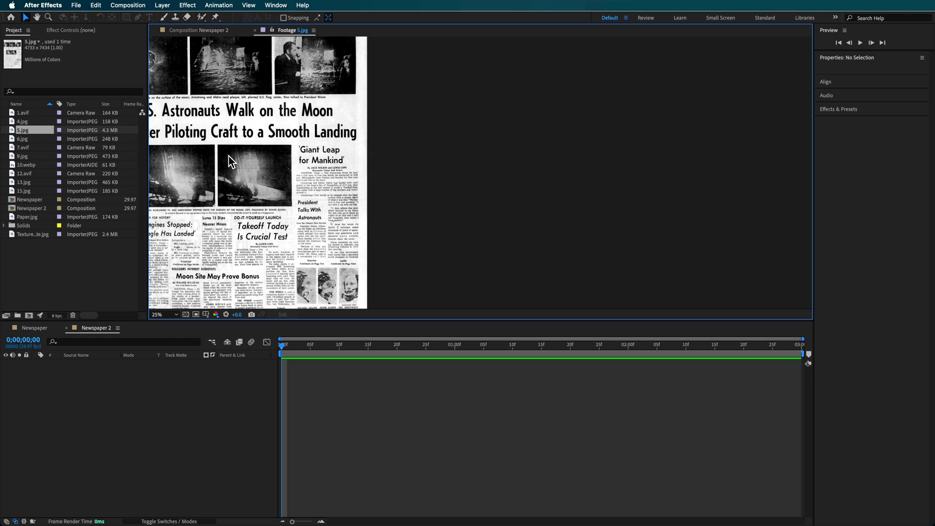
pyautogui.moveTo(228, 128); pyautogui.dragTo(436, 145)
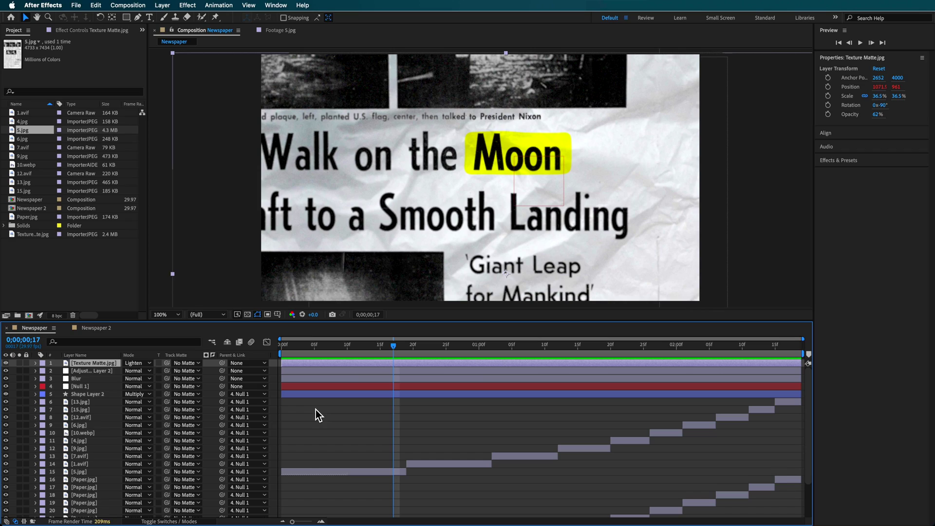
# - Scrub through the Newspaper montage frames, then view the crumpled Paper.jpg image
pyautogui.moveTo(387, 346); pyautogui.dragTo(398, 388)
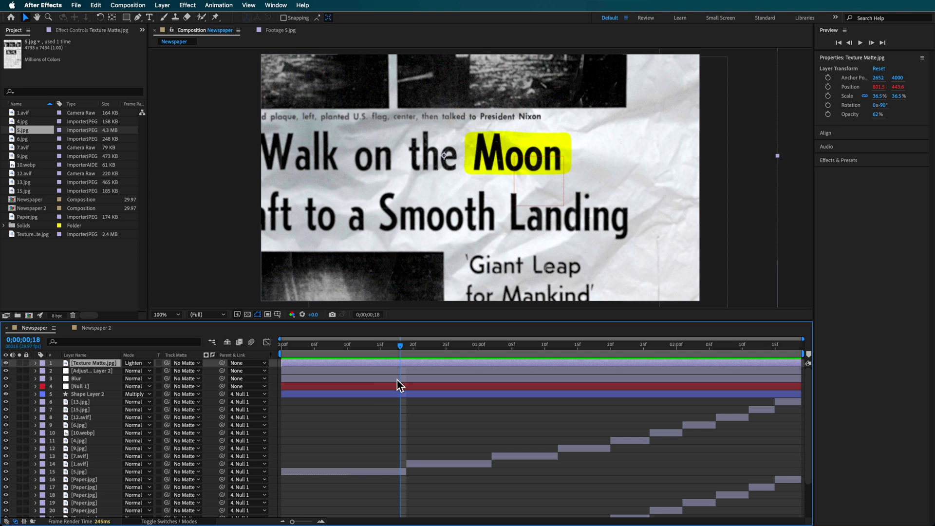
pyautogui.moveTo(384, 348); pyautogui.dragTo(360, 347)
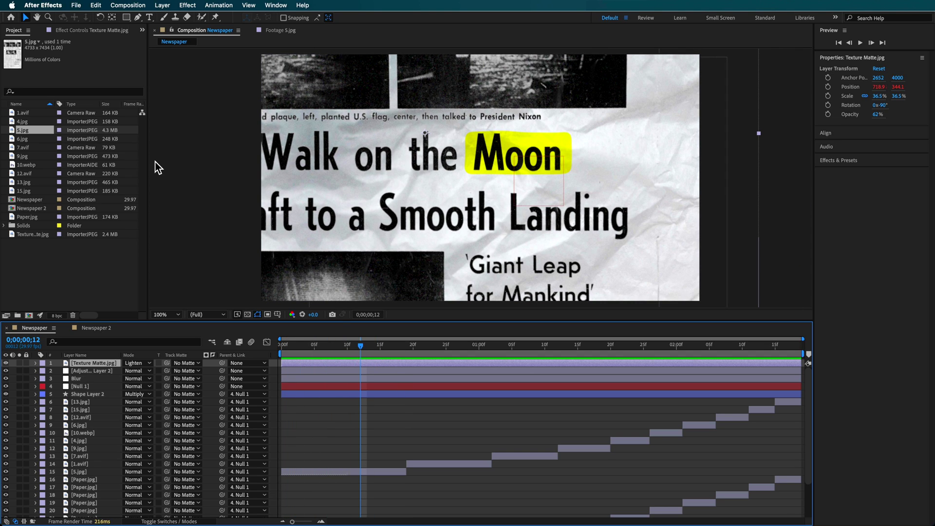
pyautogui.moveTo(403, 346); pyautogui.dragTo(434, 376)
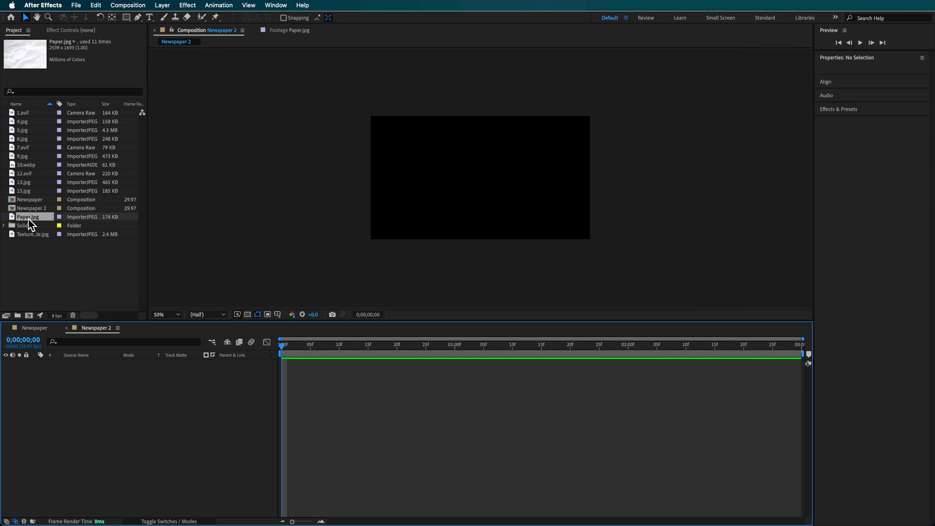
pyautogui.doubleClick(28, 217)
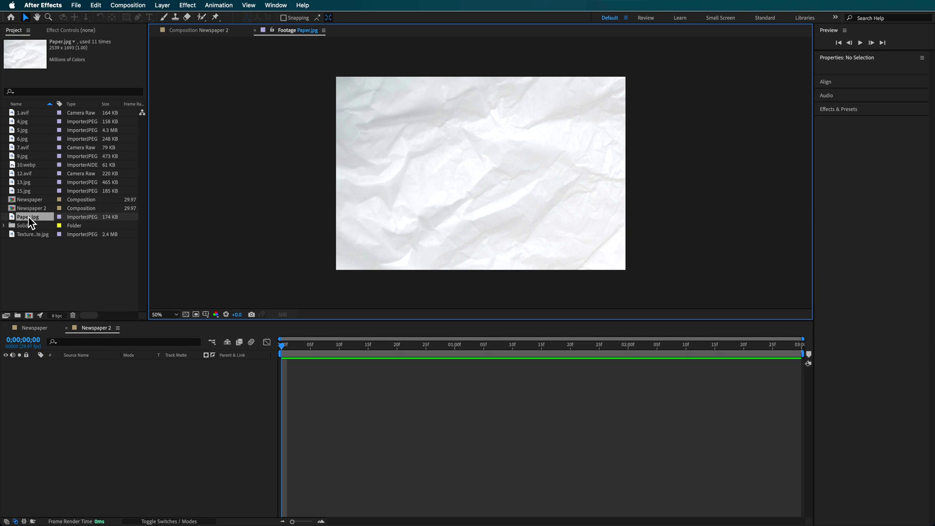
# - Add Paper.jpg to Newspaper 2, scale it to about 76% and lower it slightly
pyautogui.moveTo(28, 217); pyautogui.dragTo(59, 383)
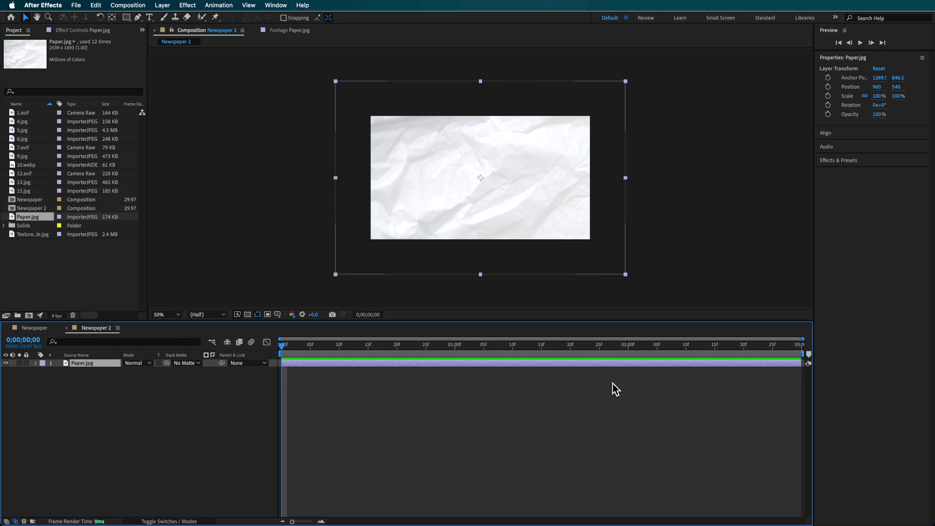
pyautogui.moveTo(339, 185); pyautogui.dragTo(370, 176)
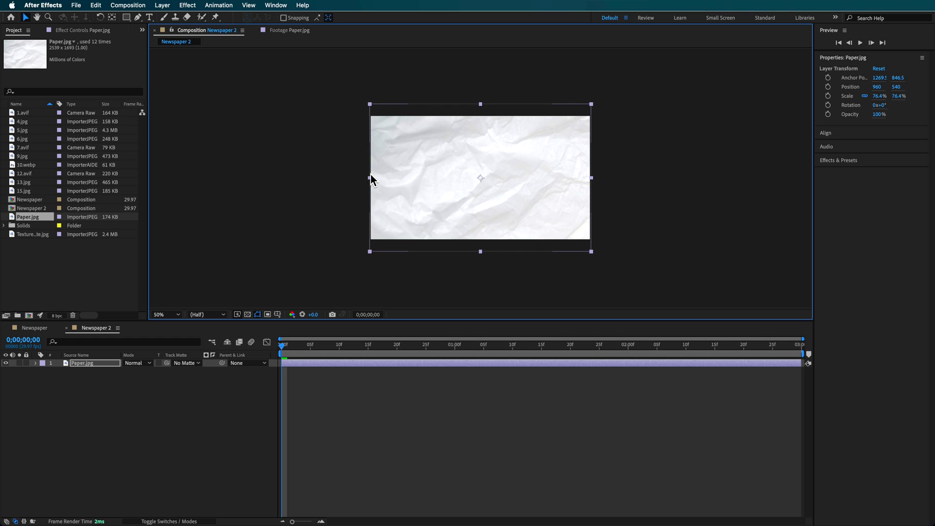
pyautogui.moveTo(480, 153); pyautogui.dragTo(481, 162)
pyautogui.press('/')
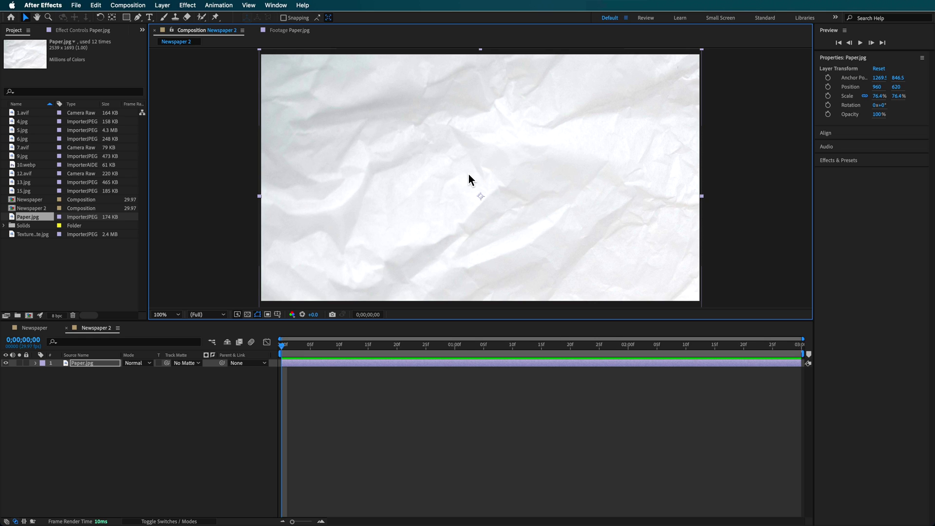
# - Layer 5.jpg above the paper at 69.2% scale, framed on the Walk on the Moon headline
pyautogui.doubleClick(22, 130)
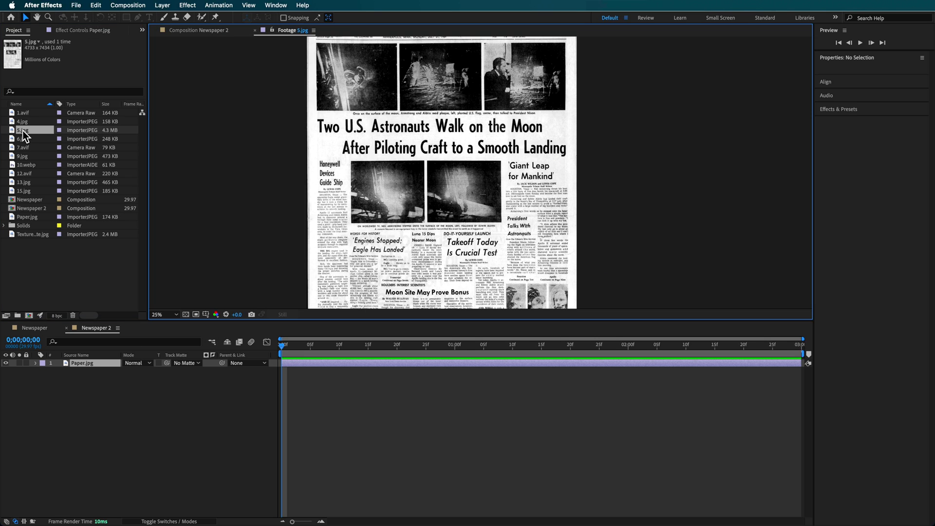
pyautogui.moveTo(22, 130); pyautogui.dragTo(72, 362)
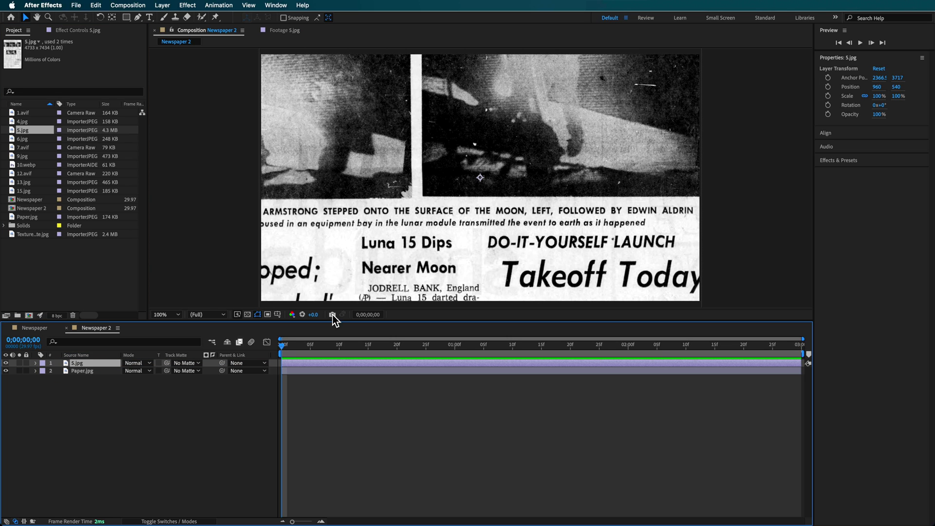
pyautogui.press(',')
pyautogui.moveTo(211, 179); pyautogui.dragTo(369, 181)
pyautogui.moveTo(469, 258); pyautogui.dragTo(506, 262)
pyautogui.press('.')
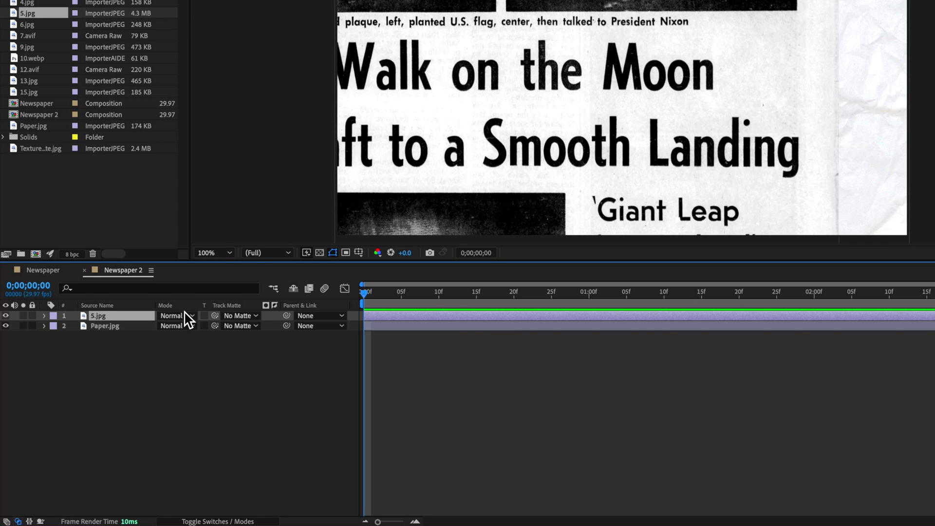
# - Try Multiply on the 5.jpg layer's blend mode, then switch it to Darken
pyautogui.click(185, 313)
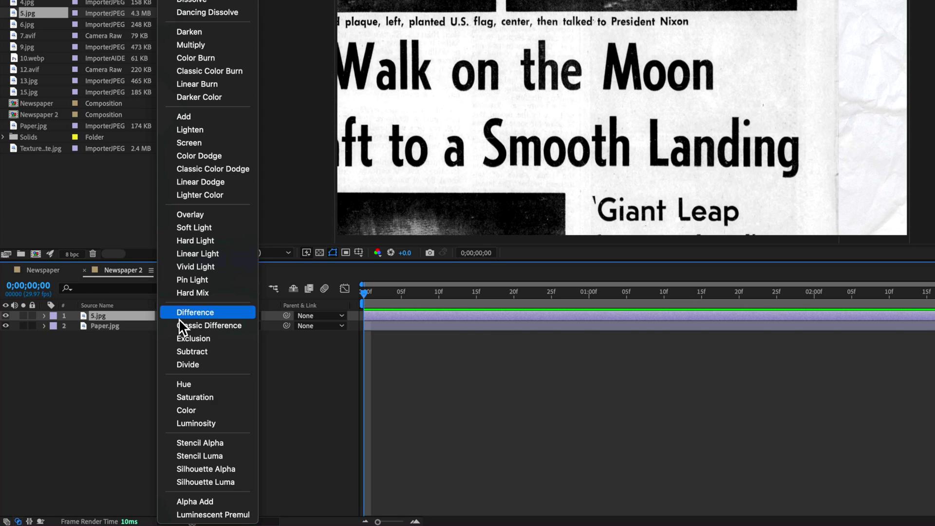
pyautogui.click(129, 350)
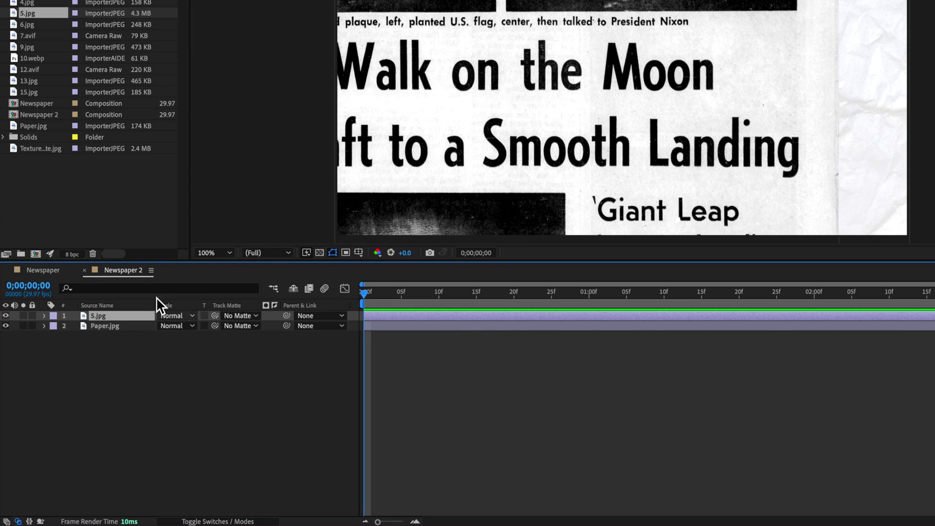
pyautogui.click(177, 312)
pyautogui.click(214, 48)
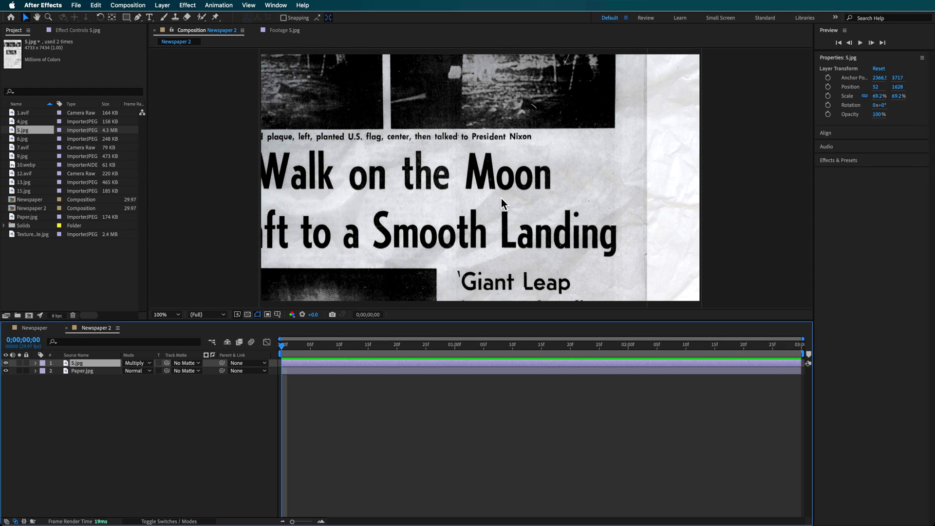
pyautogui.click(140, 363)
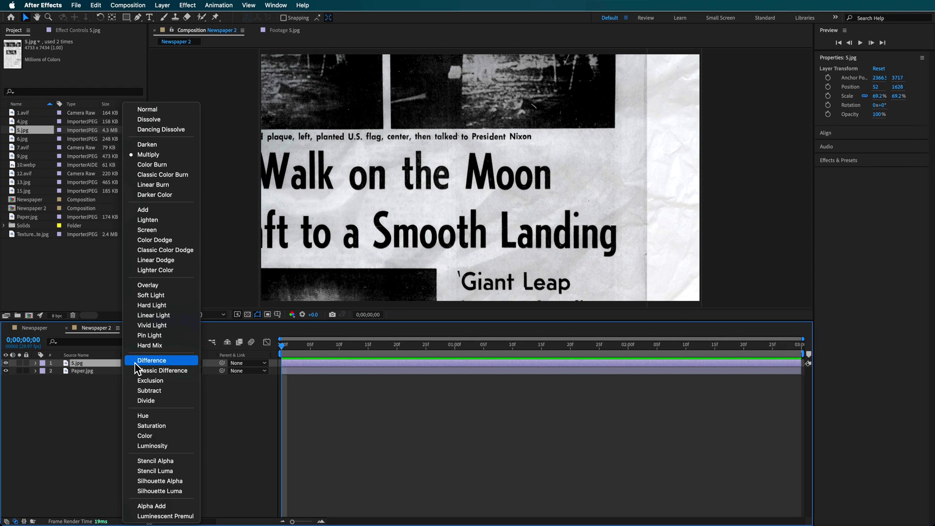
pyautogui.click(147, 147)
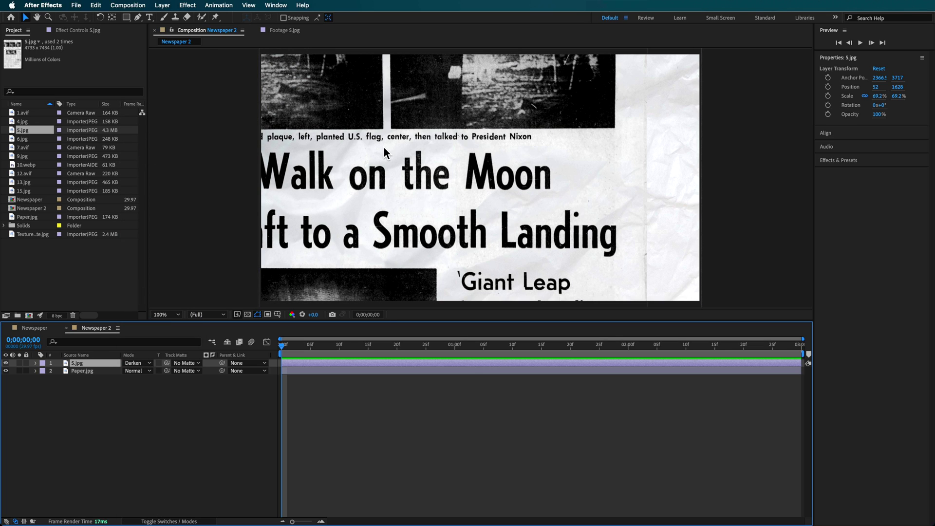
pyautogui.click(140, 363)
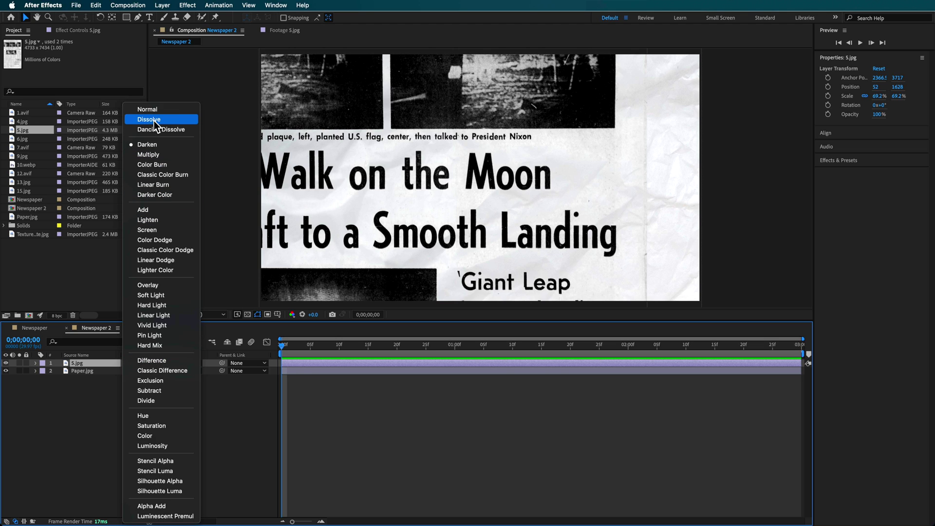
# - Return 5.jpg to Normal blending and apply the Extract effect to it
pyautogui.click(147, 109)
pyautogui.click(303, 6)
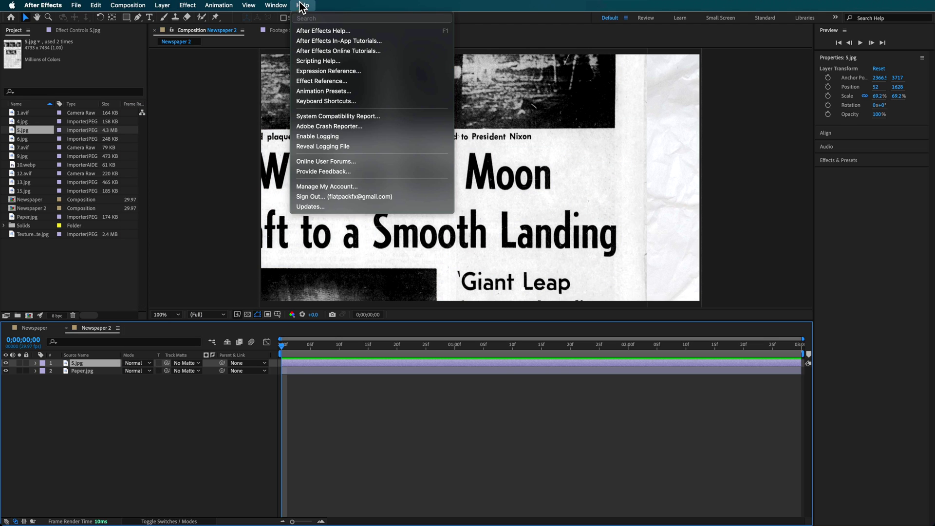
pyautogui.write('extract')
pyautogui.press('Return')
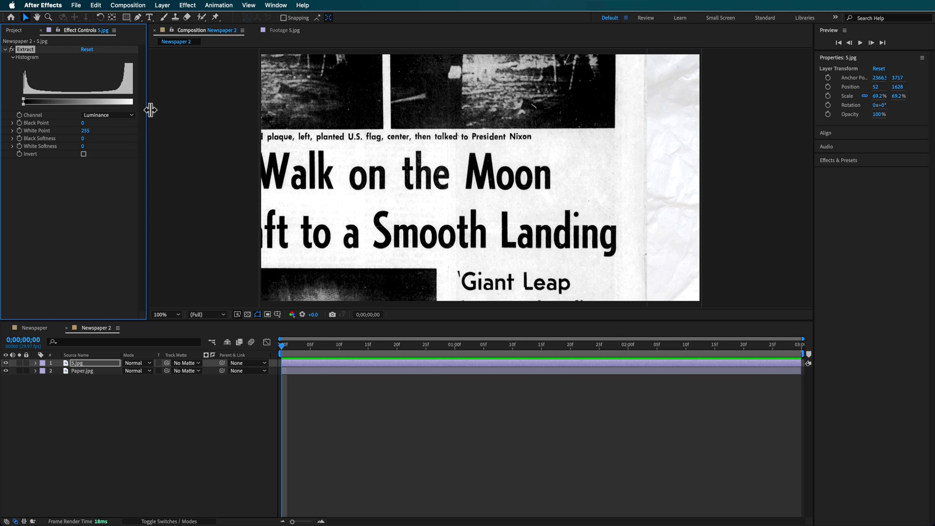
# - Lower Extract's White Point to 190 and preview the result
pyautogui.moveTo(151, 110); pyautogui.dragTo(166, 111)
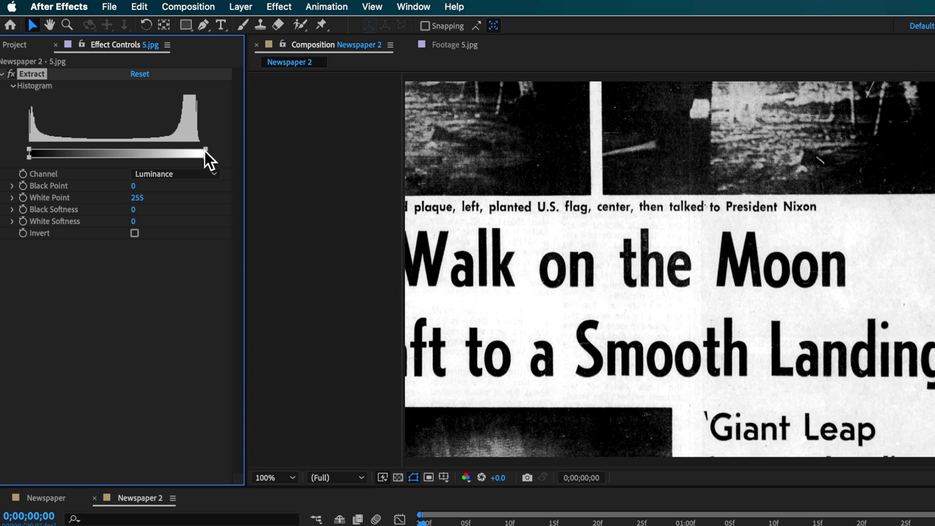
pyautogui.moveTo(177, 155); pyautogui.dragTo(162, 155)
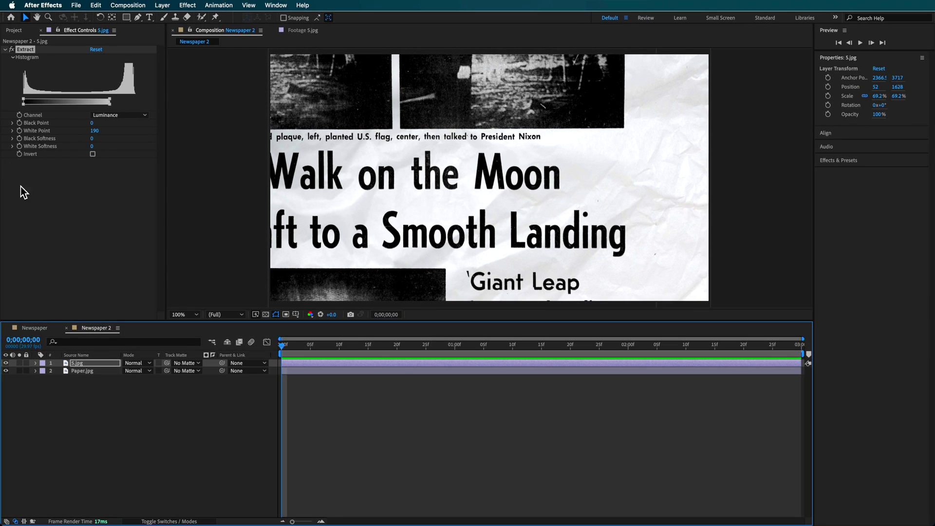
pyautogui.press('space')
# - Add a null object layer, Null 3, stretched over the word Moon
pyautogui.click(87, 396)
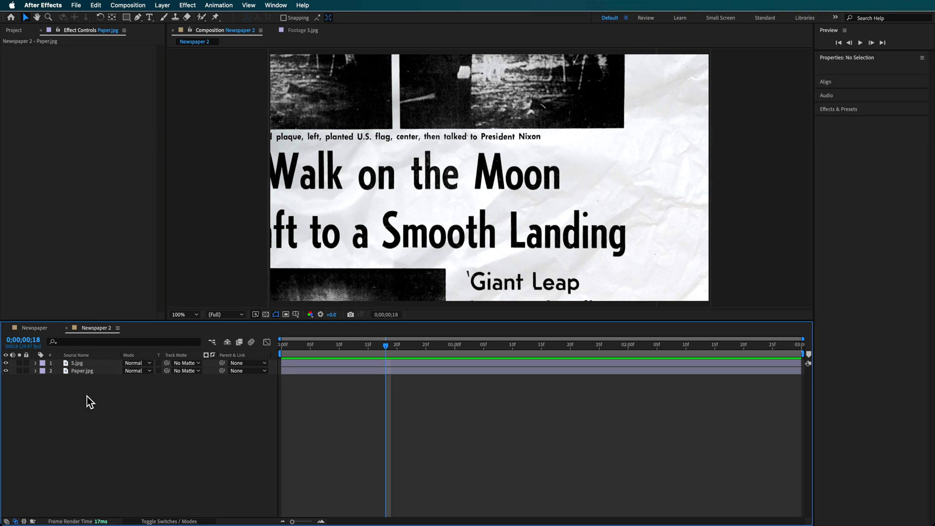
pyautogui.rightClick(69, 390)
pyautogui.moveTo(109, 397)
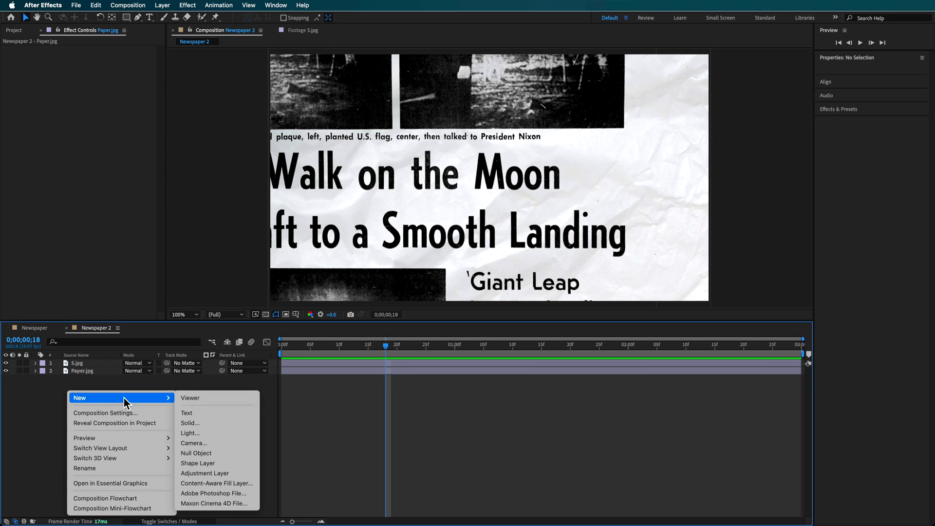
pyautogui.click(213, 454)
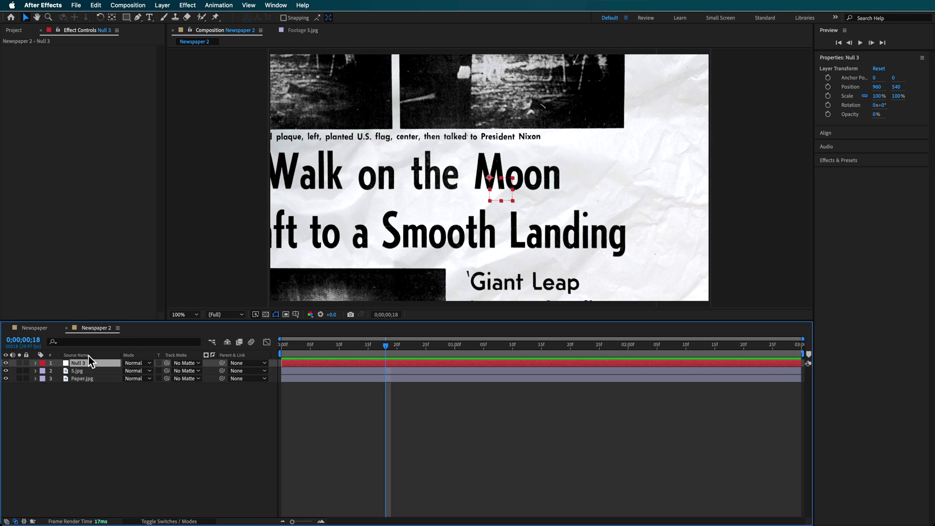
pyautogui.moveTo(513, 201); pyautogui.dragTo(543, 205)
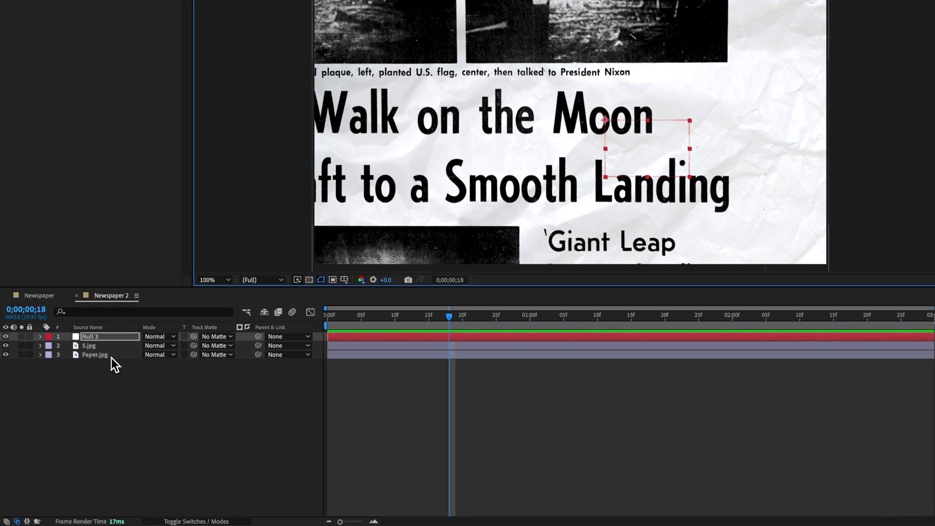
# - Parent 5.jpg and Paper.jpg to Null 3, test its Scale, then undo the test
pyautogui.click(82, 378)
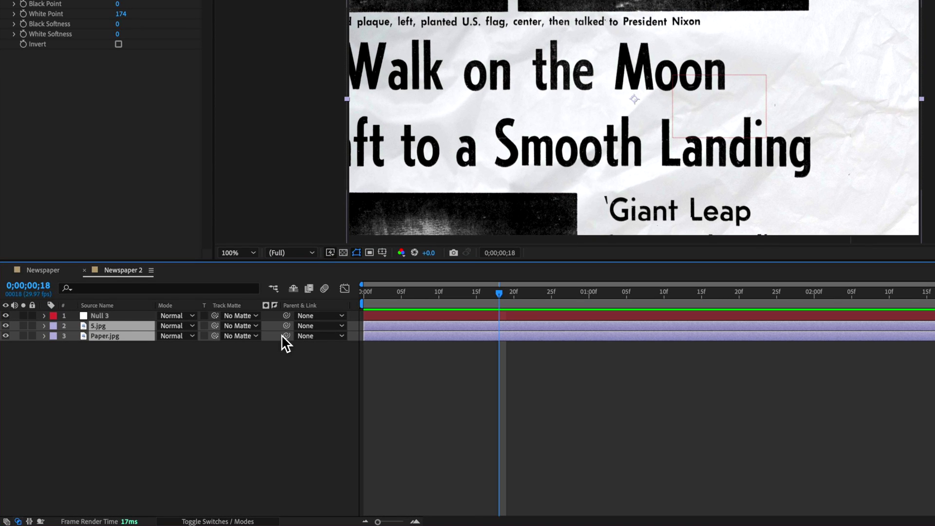
pyautogui.moveTo(185, 322); pyautogui.dragTo(92, 314)
pyautogui.click(92, 314)
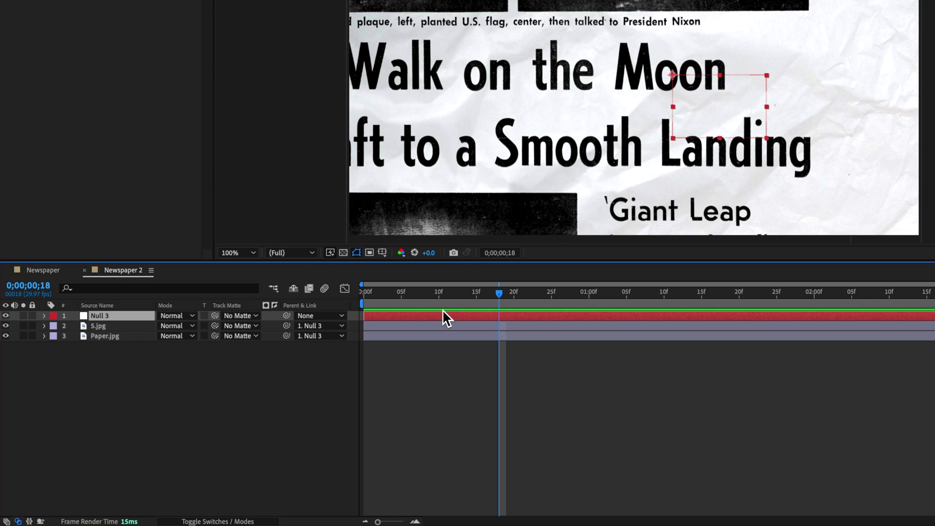
pyautogui.press('s')
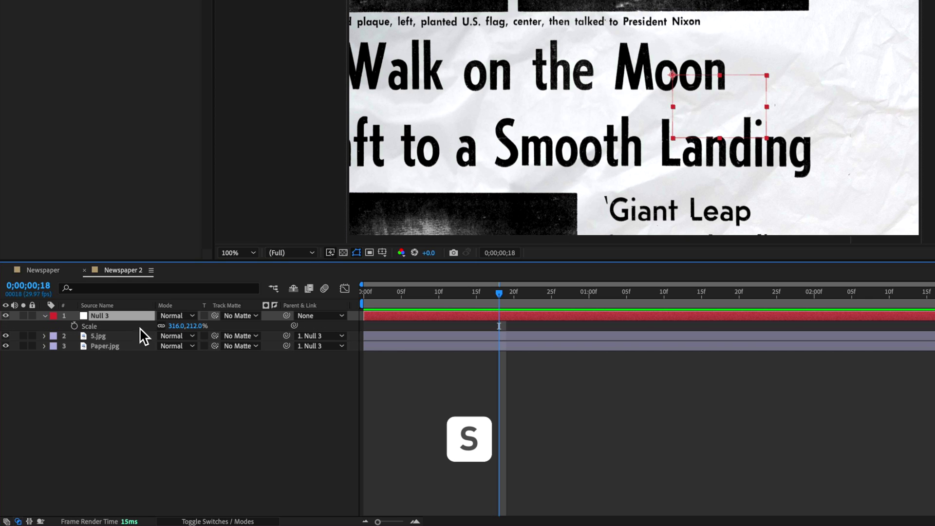
pyautogui.moveTo(205, 327); pyautogui.dragTo(224, 327)
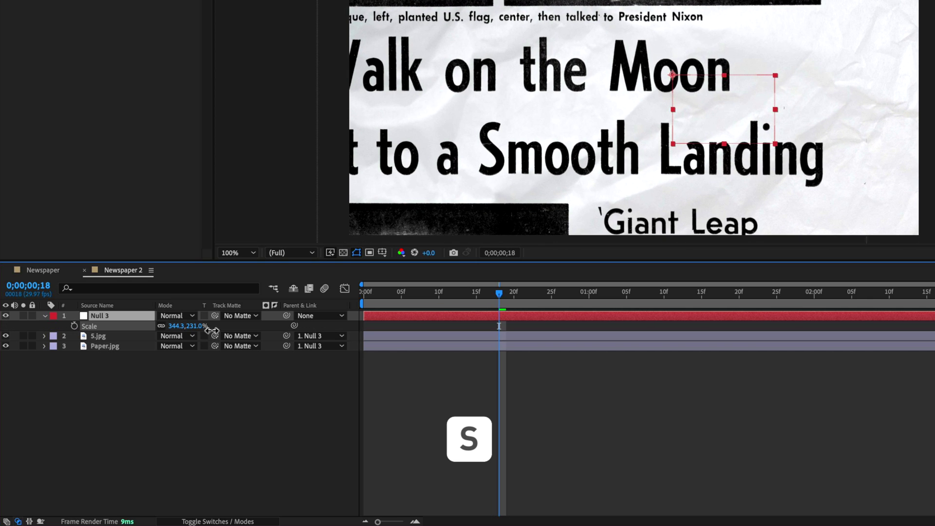
pyautogui.hotkey('ctrl', 'z')
pyautogui.press('Home')
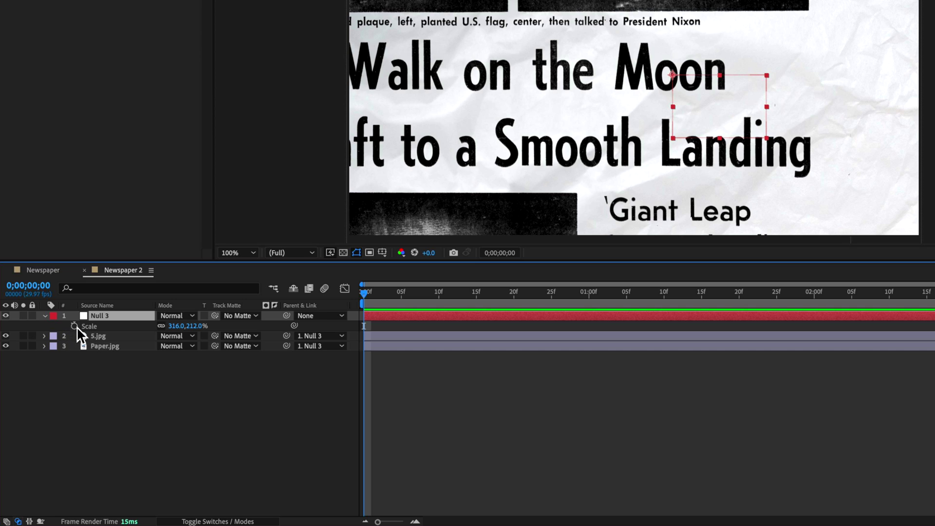
# - At the comp end, set Null 3 Scale to 389,261% and preview the zoom
pyautogui.press('End')
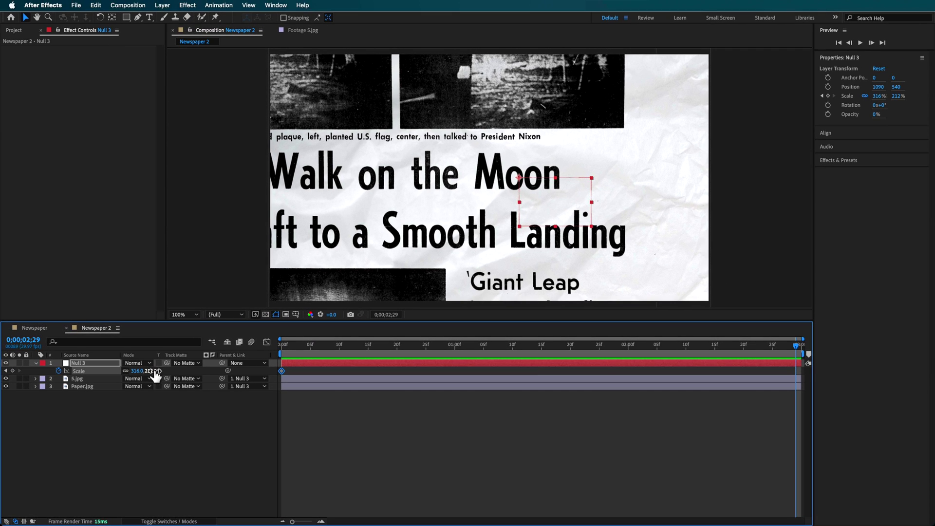
pyautogui.moveTo(155, 372); pyautogui.dragTo(178, 381)
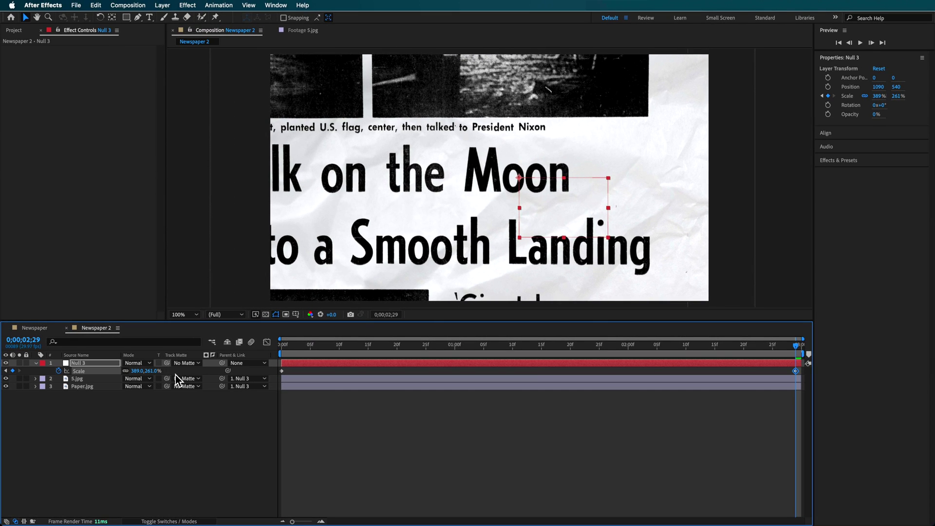
pyautogui.press('space')
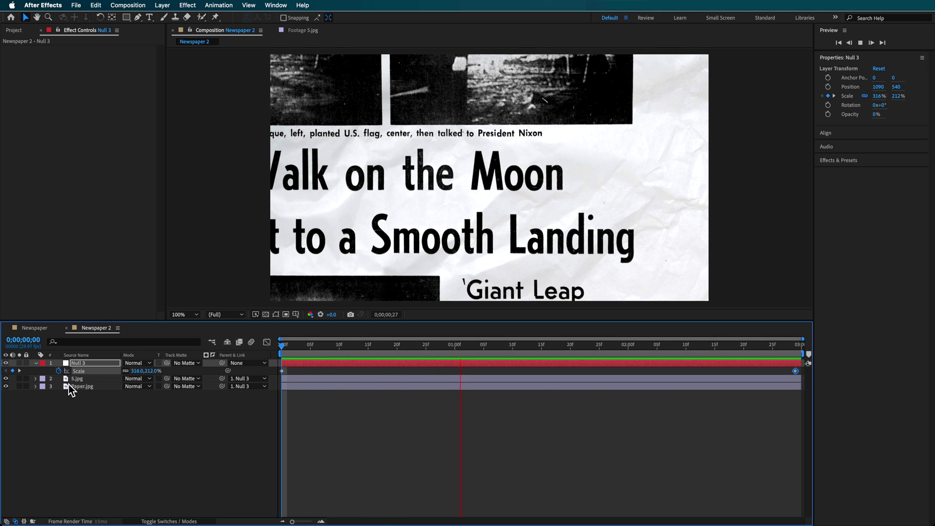
pyautogui.press('space')
# - Apply Easy Ease to Null 3's Scale keyframes and preview the smoother zoom
pyautogui.rightClick(283, 371)
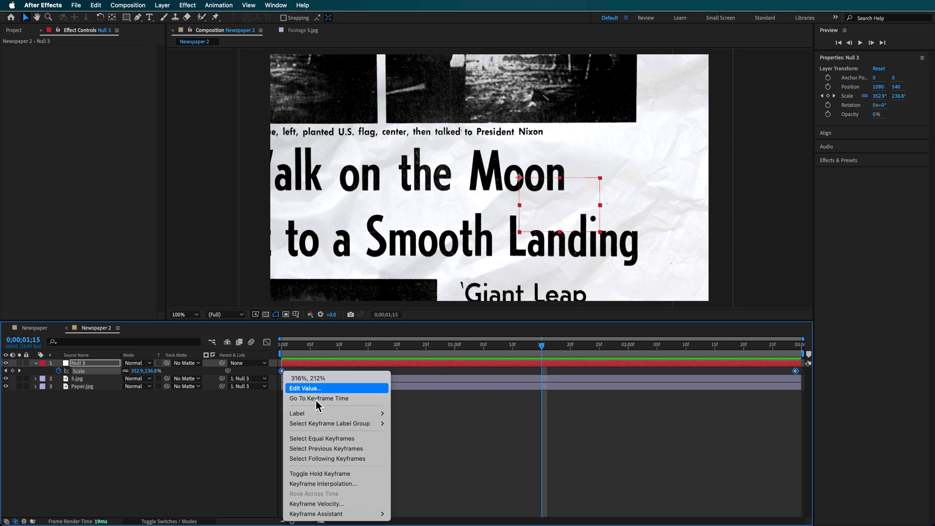
pyautogui.moveTo(361, 514)
pyautogui.click(408, 456)
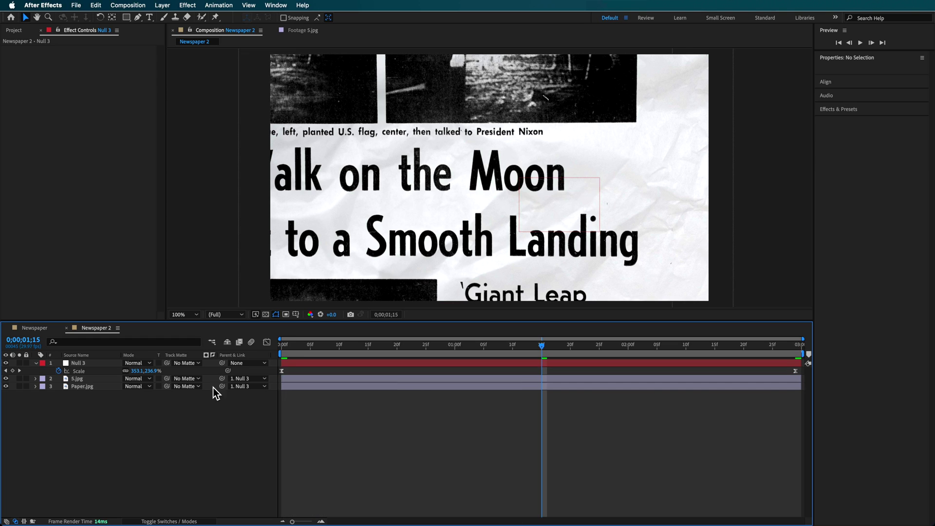
pyautogui.press('space')
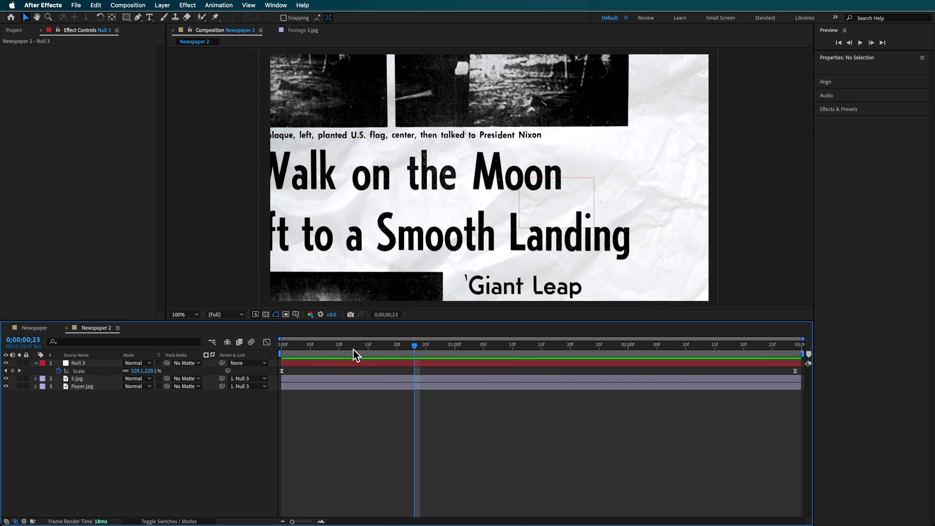
pyautogui.moveTo(353, 349); pyautogui.dragTo(391, 348)
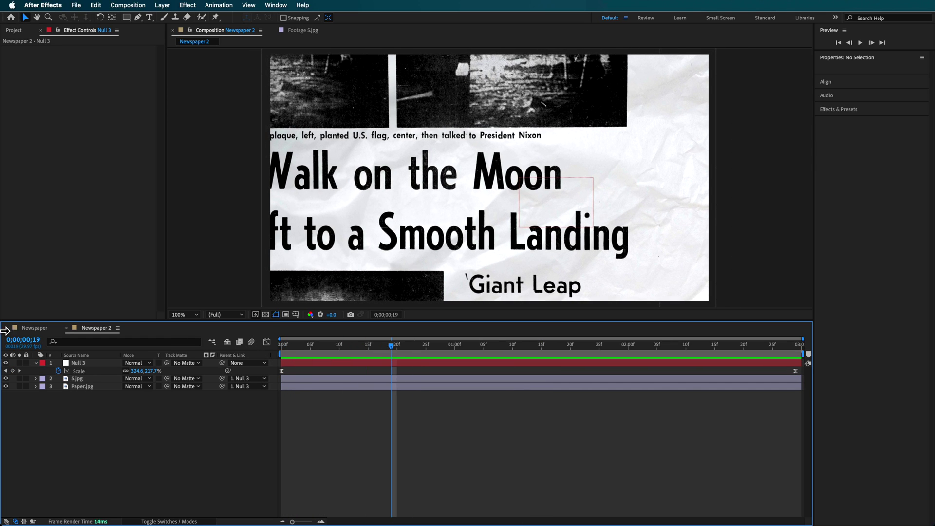
# - Split 5.jpg and Paper.jpg at frame 19, reordering so each clipping sits above its paper
pyautogui.click(403, 378)
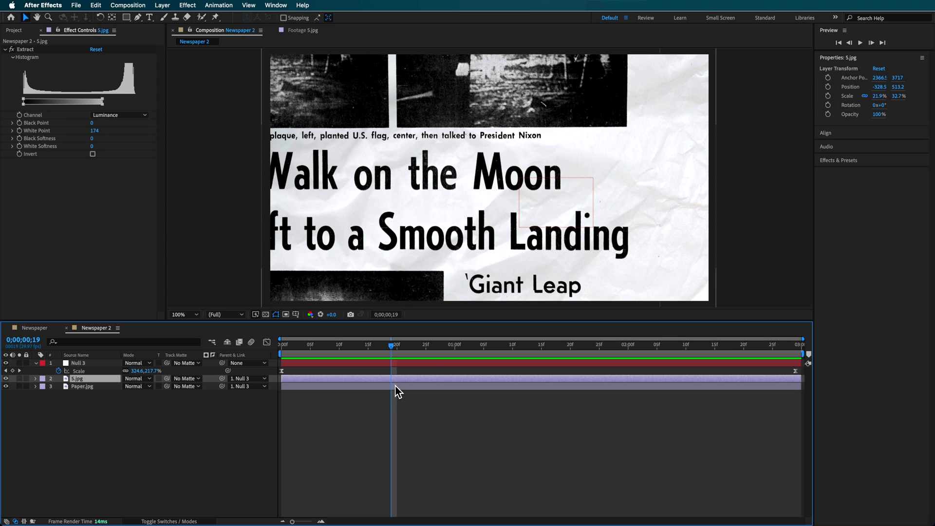
pyautogui.keyDown('shift'); pyautogui.click(395, 387); pyautogui.keyUp('shift')
pyautogui.click(97, 6)
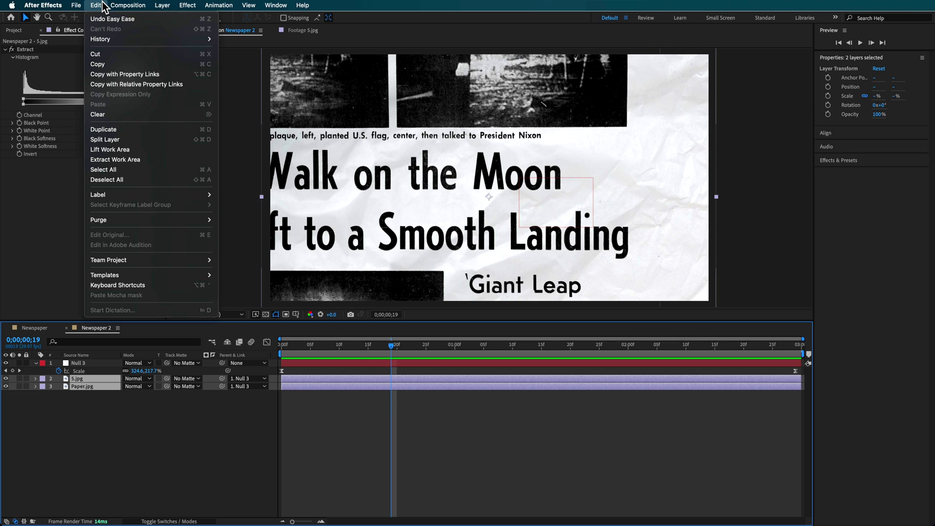
pyautogui.click(105, 140)
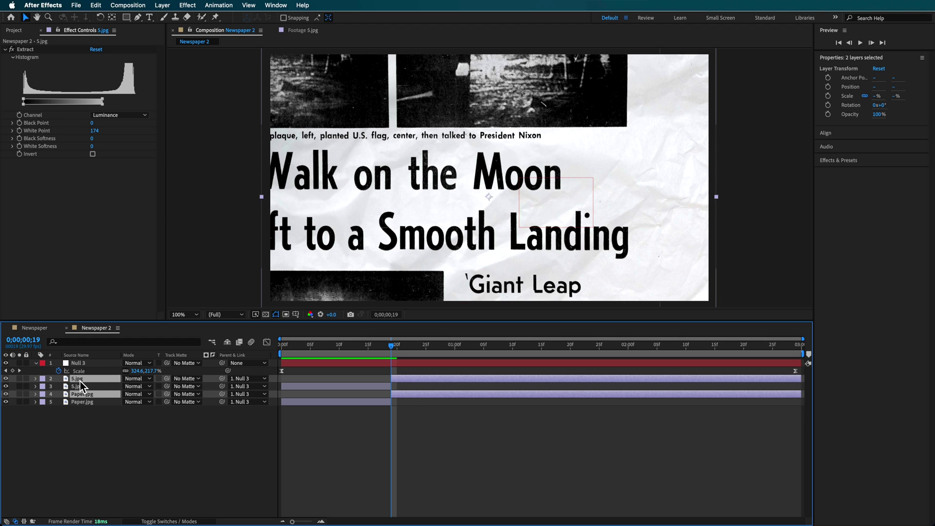
pyautogui.moveTo(81, 386); pyautogui.dragTo(82, 398)
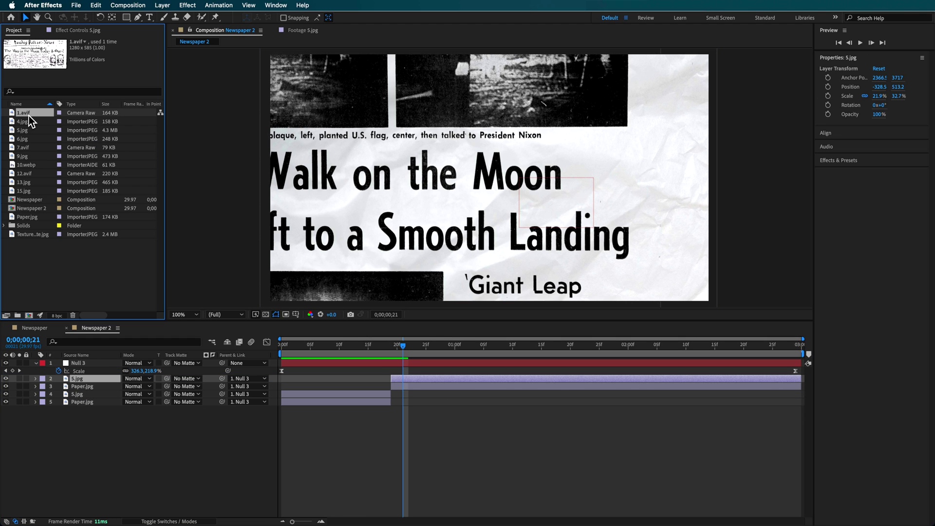
# - Replace the later 5.jpg layer with the 1.avif newspaper page and check the cut
pyautogui.doubleClick(29, 115)
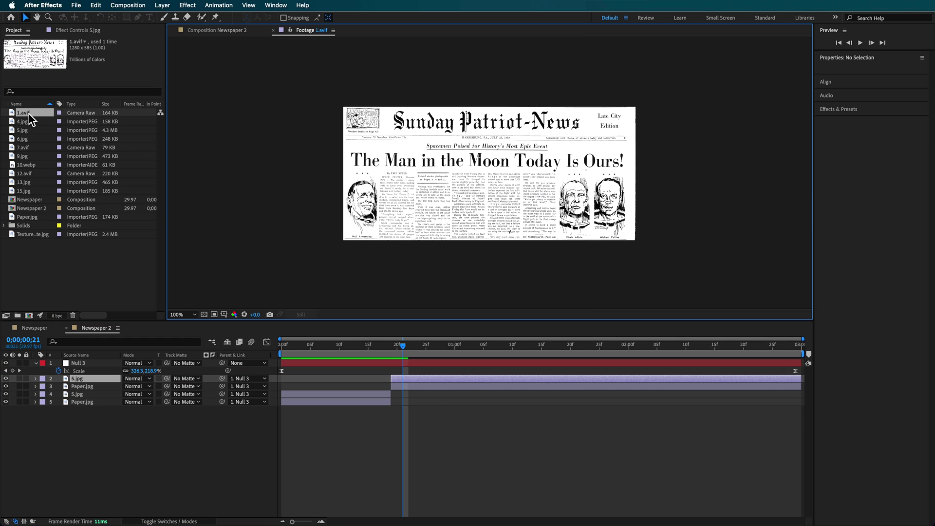
pyautogui.click(28, 114)
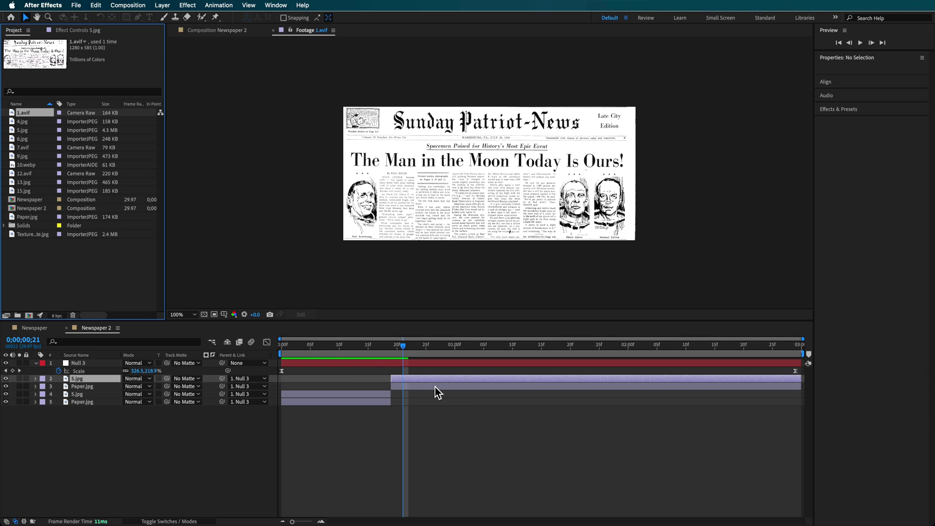
pyautogui.click(416, 378)
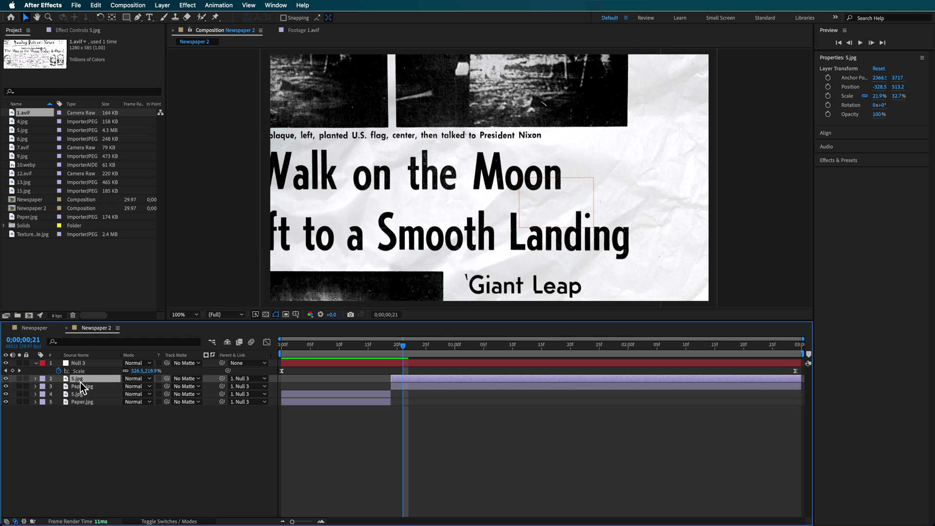
pyautogui.moveTo(40, 117); pyautogui.dragTo(83, 216)
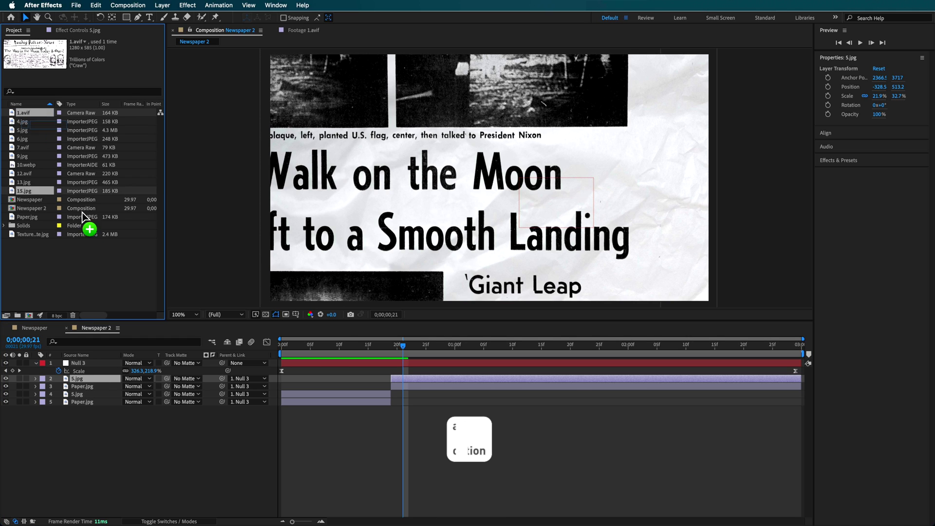
pyautogui.moveTo(81, 382); pyautogui.dragTo(80, 380)
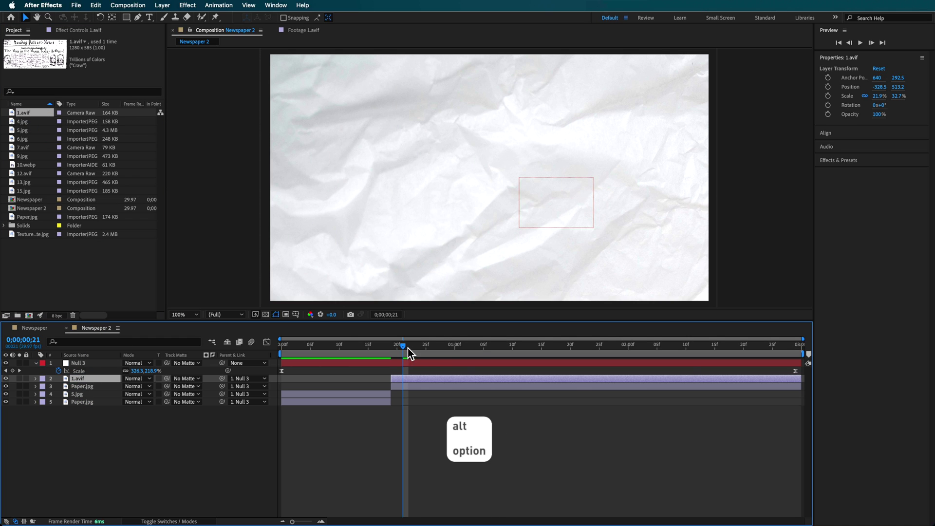
pyautogui.moveTo(408, 347)
pyautogui.mouseDown()
pyautogui.moveTo(449, 348)
pyautogui.moveTo(408, 348)
pyautogui.mouseUp()
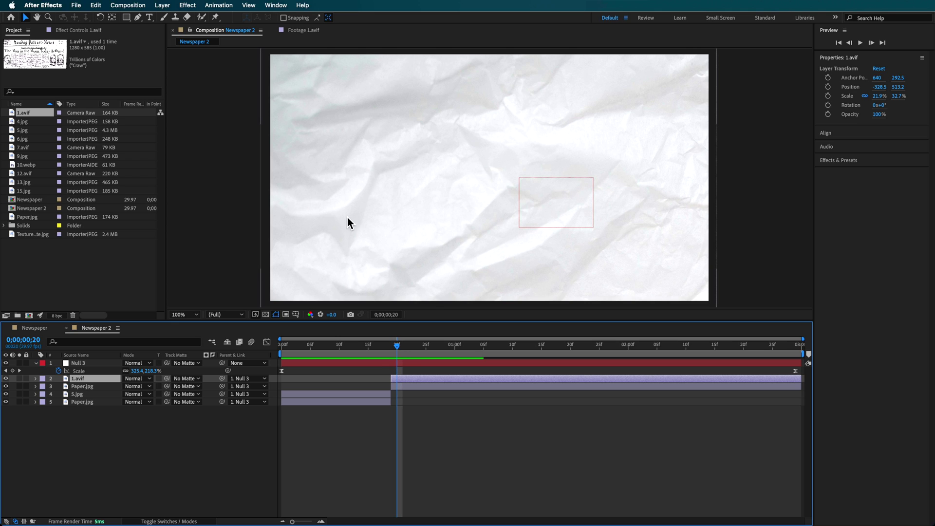
pyautogui.press(',')
# - Bring 1.avif into frame, scale it to 73.8% and shift it right and down
pyautogui.moveTo(367, 292); pyautogui.dragTo(445, 157)
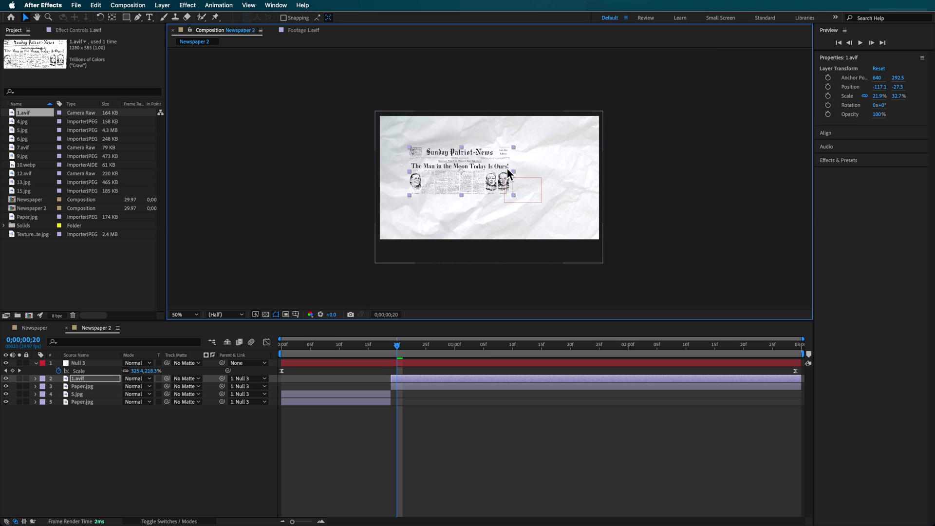
pyautogui.moveTo(513, 172); pyautogui.dragTo(638, 189)
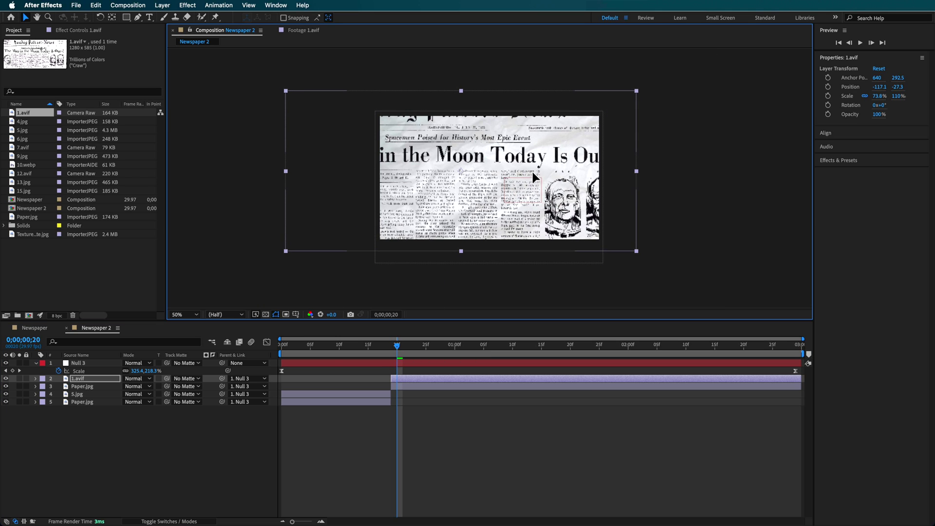
pyautogui.moveTo(533, 173); pyautogui.dragTo(581, 188)
pyautogui.press('.')
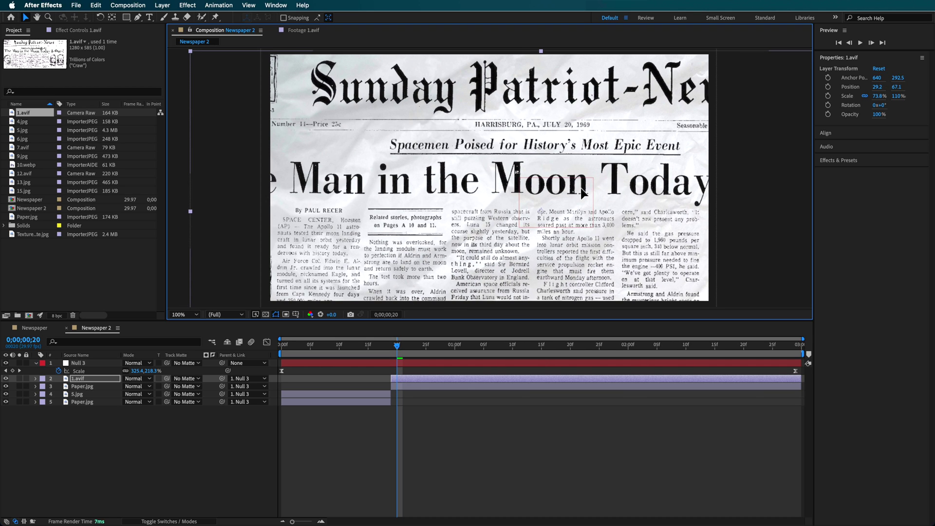
# - Make 1.avif start at frame 18 and fine-tune its position in the frame
pyautogui.moveTo(396, 345); pyautogui.dragTo(399, 379)
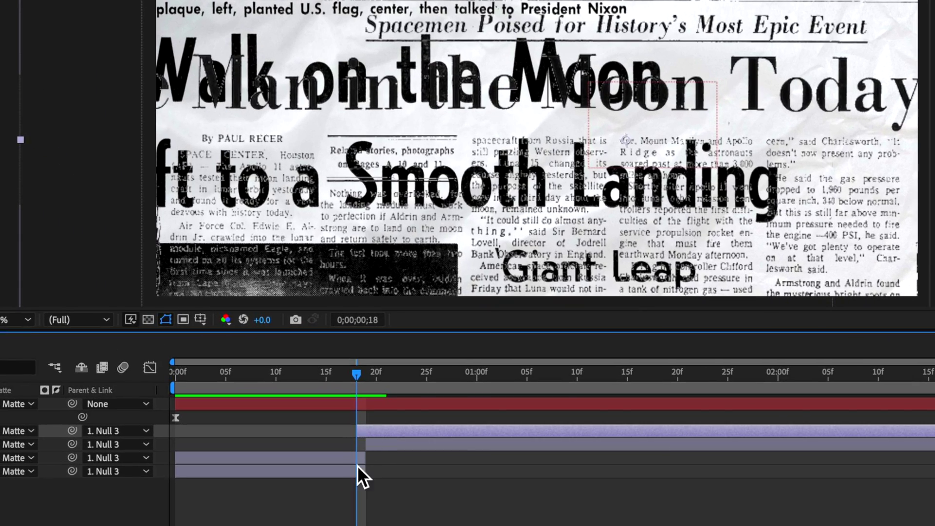
pyautogui.moveTo(629, 124); pyautogui.dragTo(585, 110)
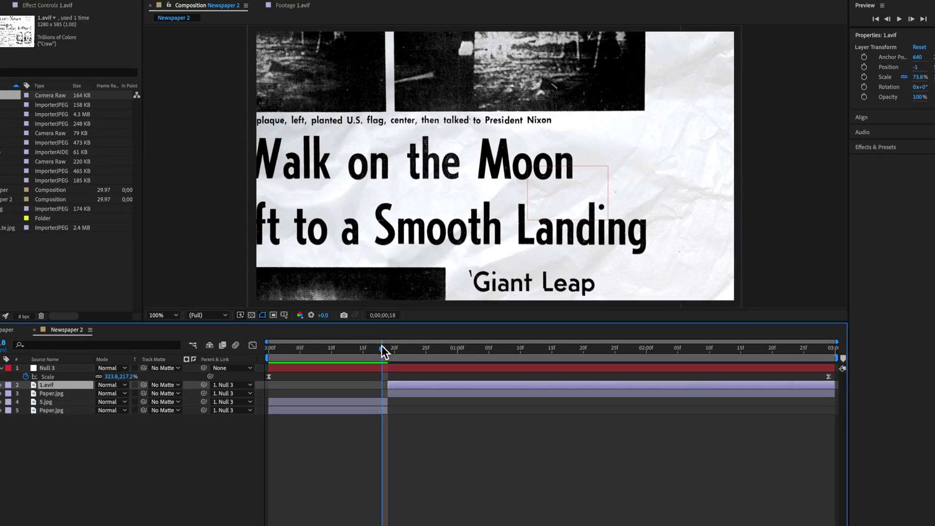
pyautogui.moveTo(357, 374); pyautogui.dragTo(403, 373)
pyautogui.click(408, 388)
pyautogui.scroll(-2, 268, 203)
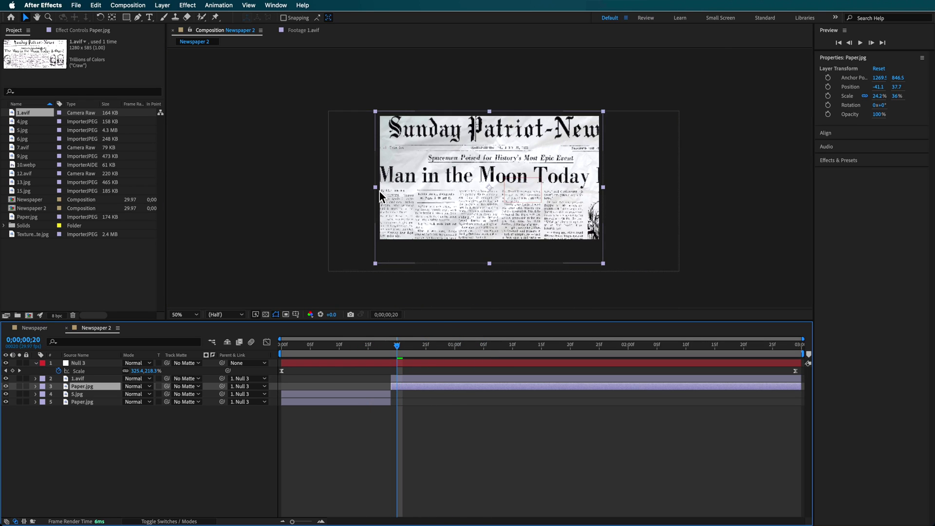
pyautogui.moveTo(378, 191); pyautogui.dragTo(329, 191)
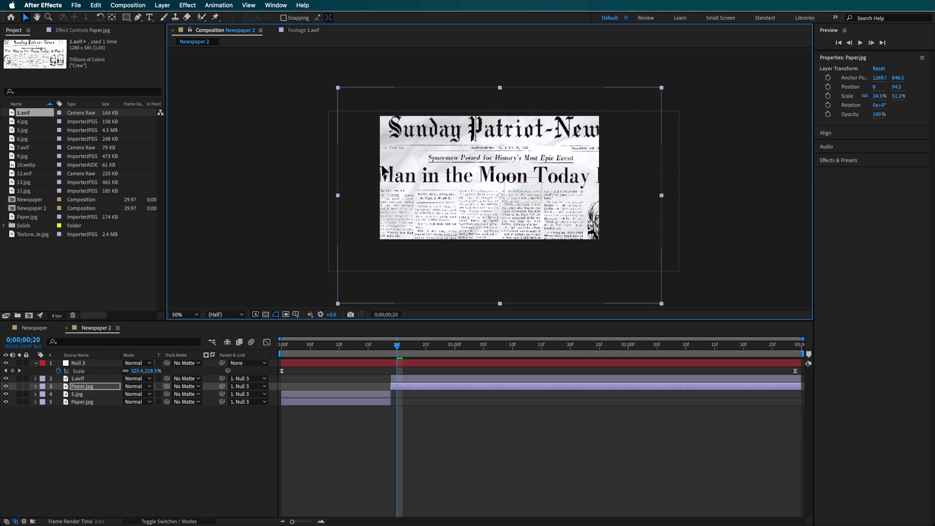
pyautogui.moveTo(354, 146); pyautogui.dragTo(407, 174)
pyautogui.click(416, 352)
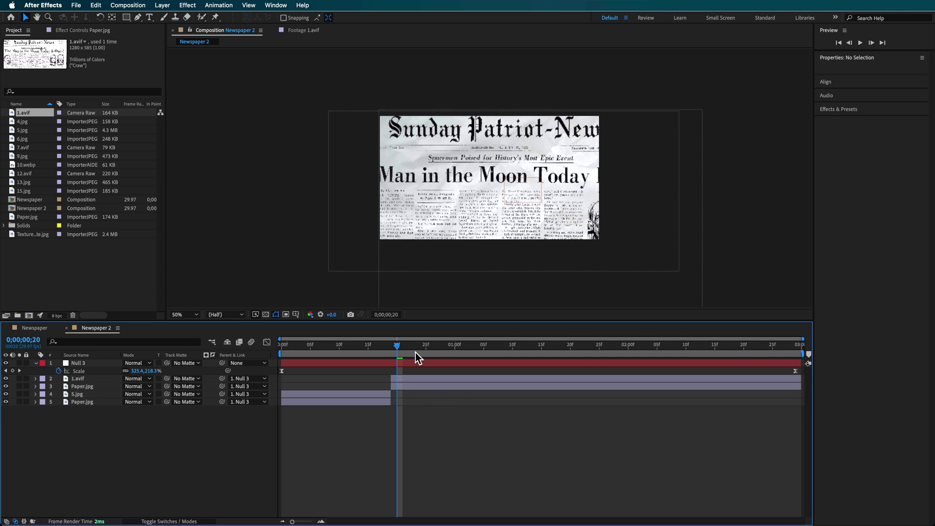
pyautogui.moveTo(399, 348)
pyautogui.mouseDown()
pyautogui.moveTo(382, 348)
pyautogui.moveTo(410, 352)
pyautogui.mouseUp()
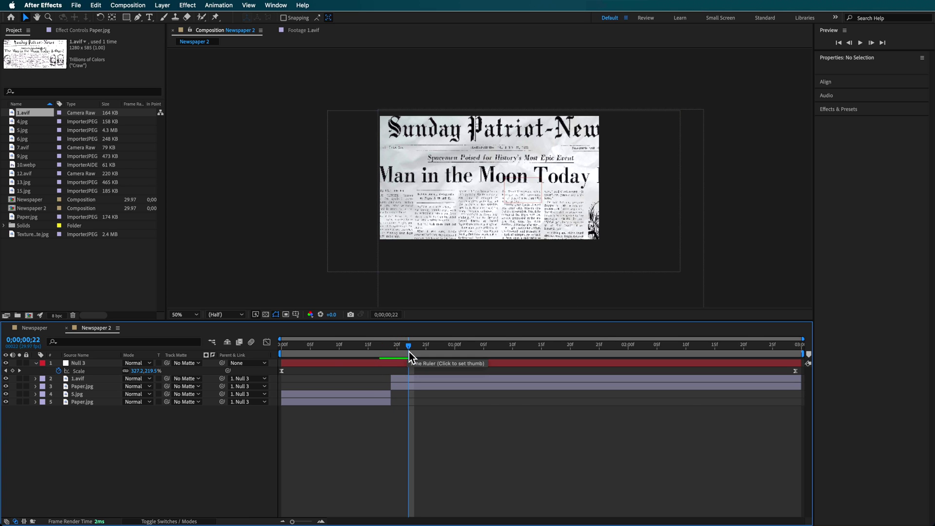
pyautogui.moveTo(409, 352); pyautogui.dragTo(286, 369)
pyautogui.scroll(2, 504, 182)
pyautogui.press('space')
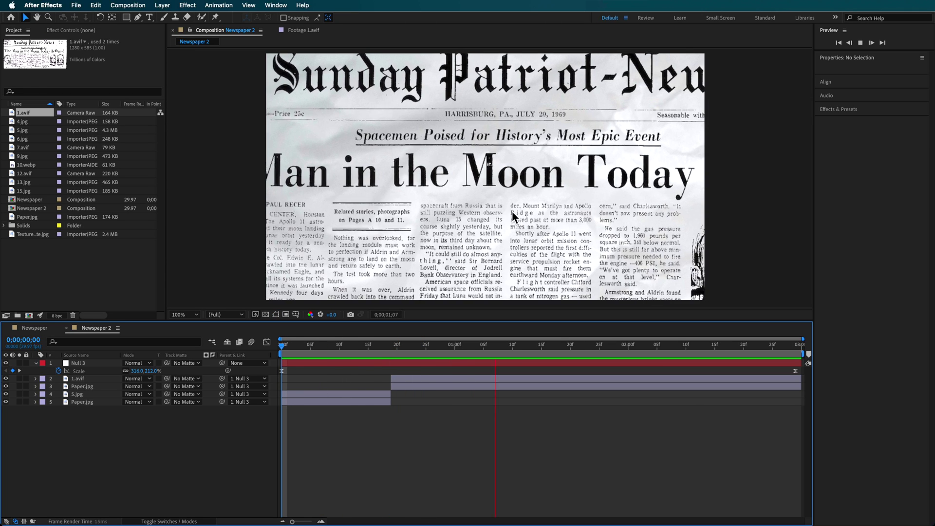
pyautogui.moveTo(398, 343); pyautogui.dragTo(439, 384)
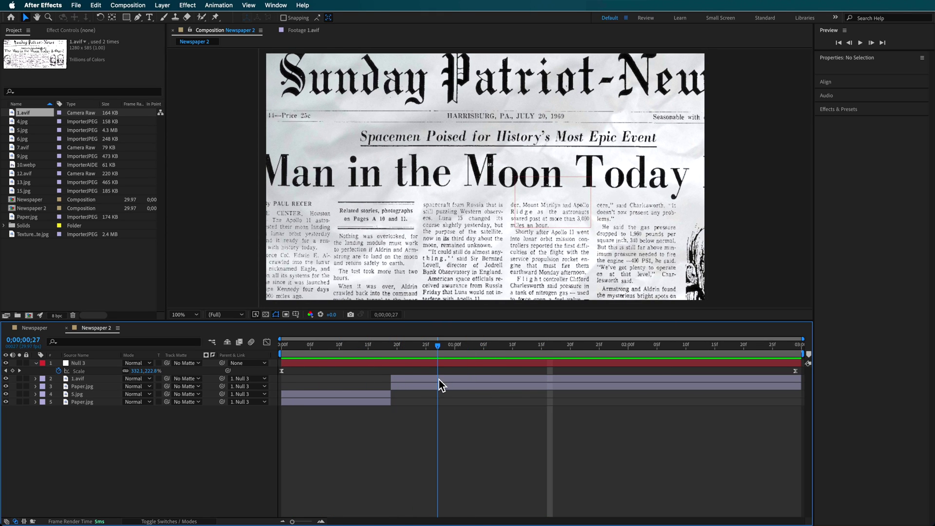
# - Drop Paper.jpg in as the bottom layer, hide the older paper layer, and zoom to 50%
pyautogui.click(86, 402)
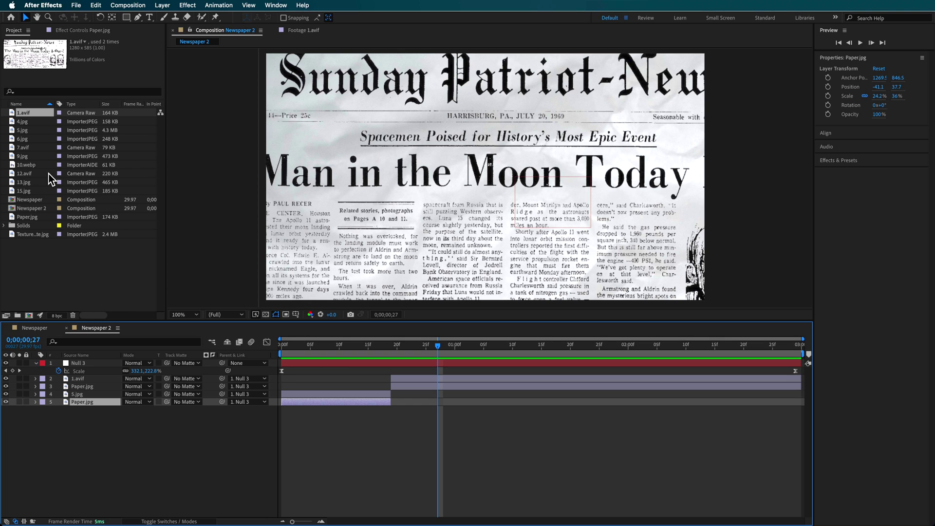
pyautogui.moveTo(28, 218); pyautogui.dragTo(68, 438)
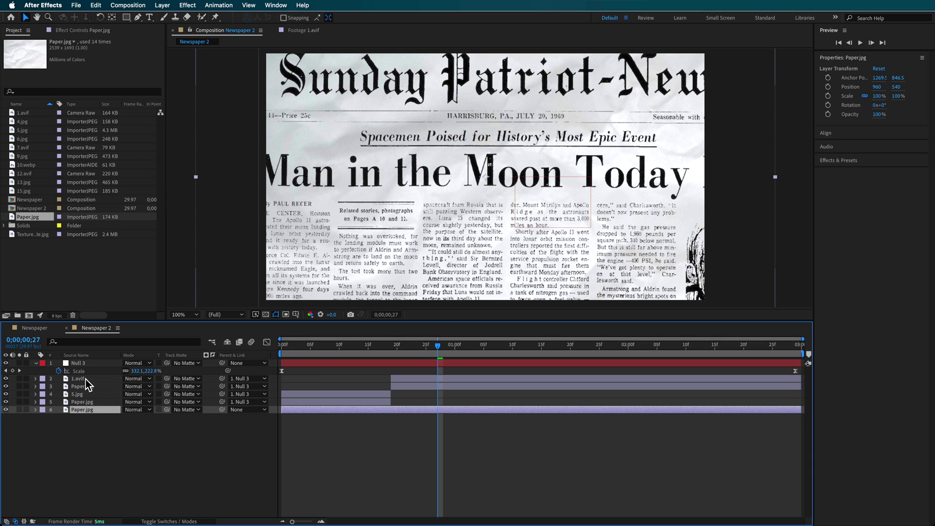
pyautogui.click(6, 386)
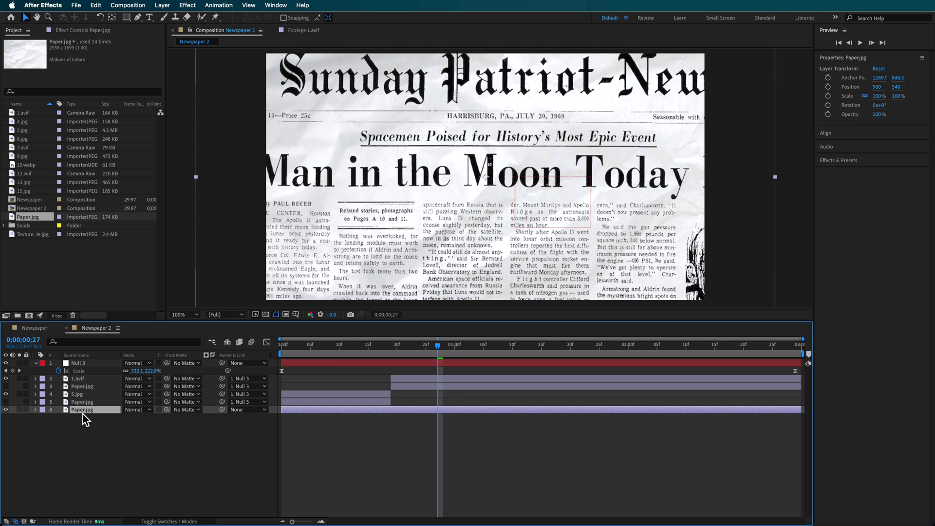
pyautogui.moveTo(196, 176); pyautogui.dragTo(235, 194)
pyautogui.press(',')
pyautogui.press(',')
# - Scale the new Paper.jpg layer up to 145.4%
pyautogui.click(387, 409)
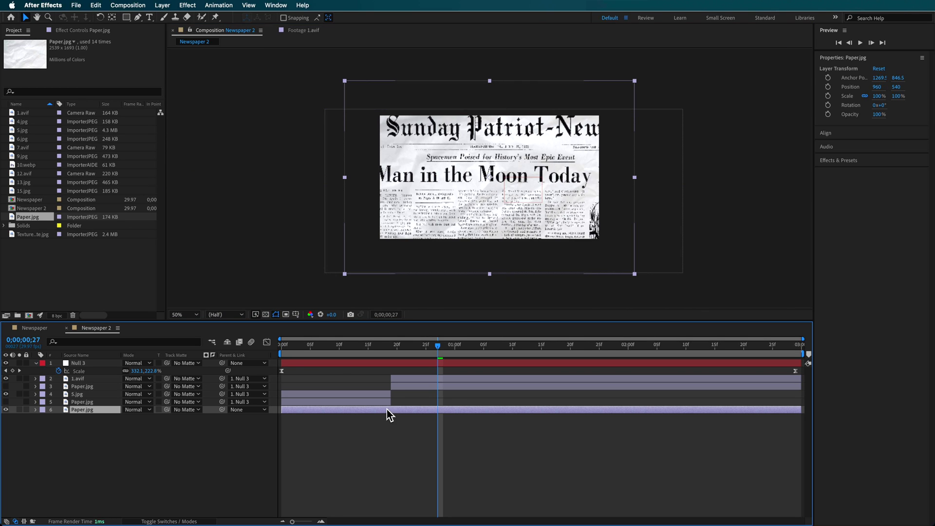
pyautogui.moveTo(347, 179); pyautogui.dragTo(282, 183)
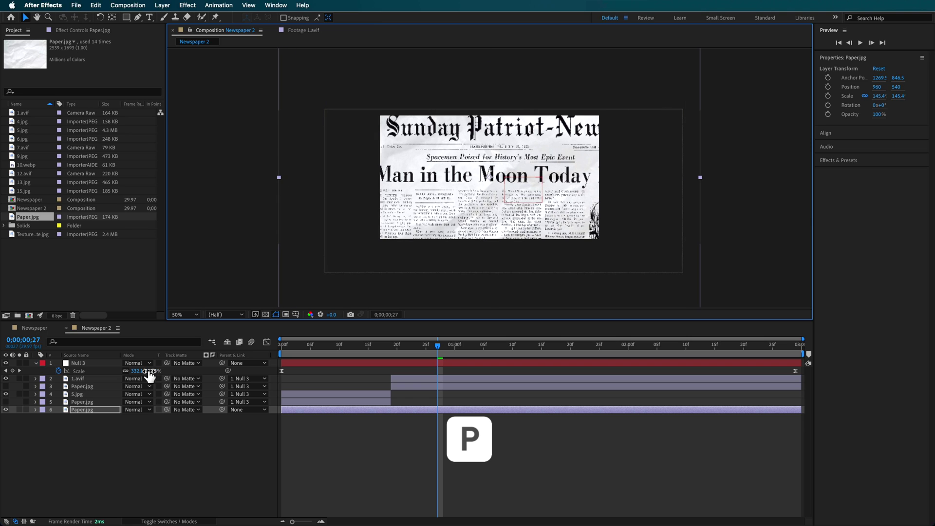
pyautogui.press('p')
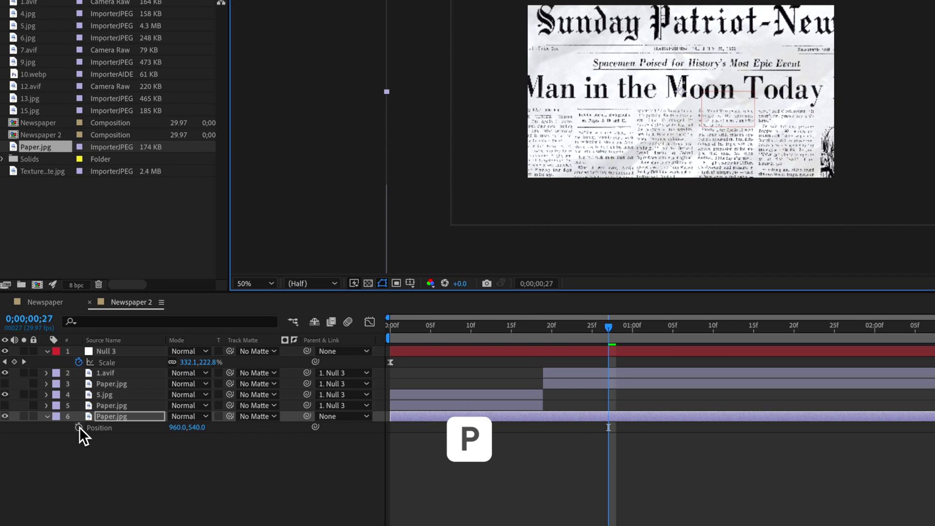
# - Give the paper's Position the expression posterizeTime(2); wiggle(10,600) and preview it
pyautogui.keyDown('alt'); pyautogui.click(78, 426); pyautogui.keyUp('alt')
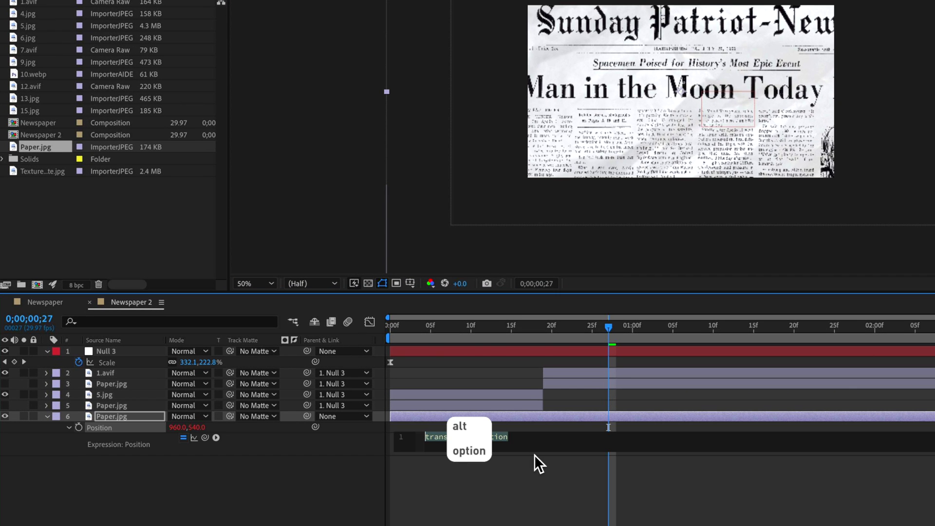
pyautogui.write('wiggl')
pyautogui.click(467, 467)
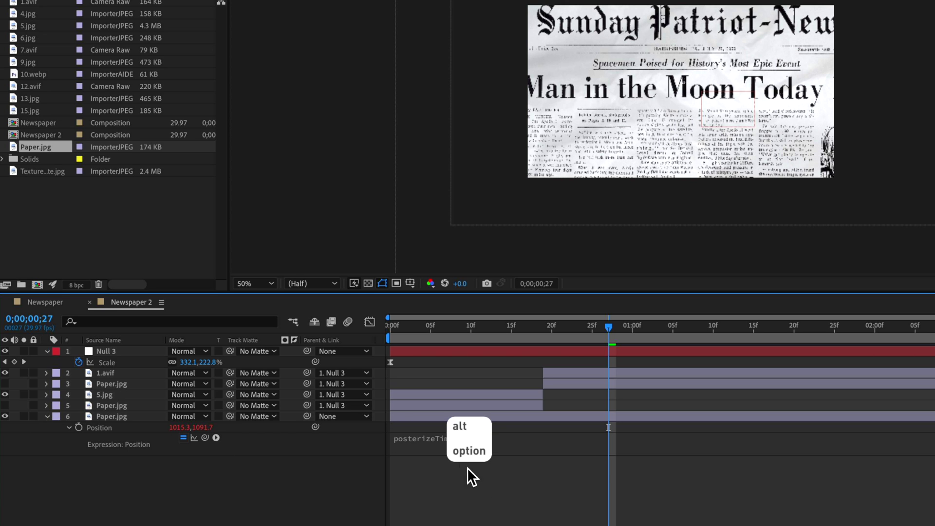
pyautogui.click(426, 437)
pyautogui.click(443, 445)
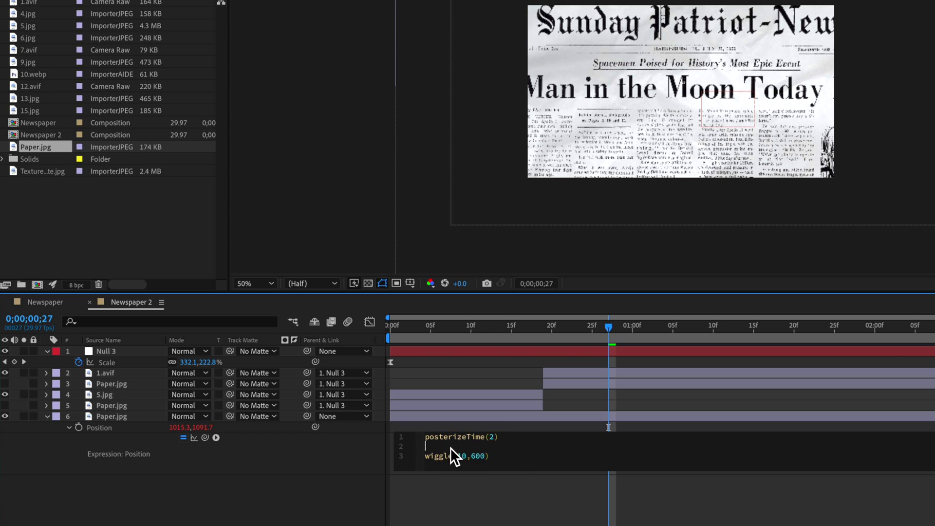
pyautogui.press('BackSpace')
pyautogui.click(525, 522)
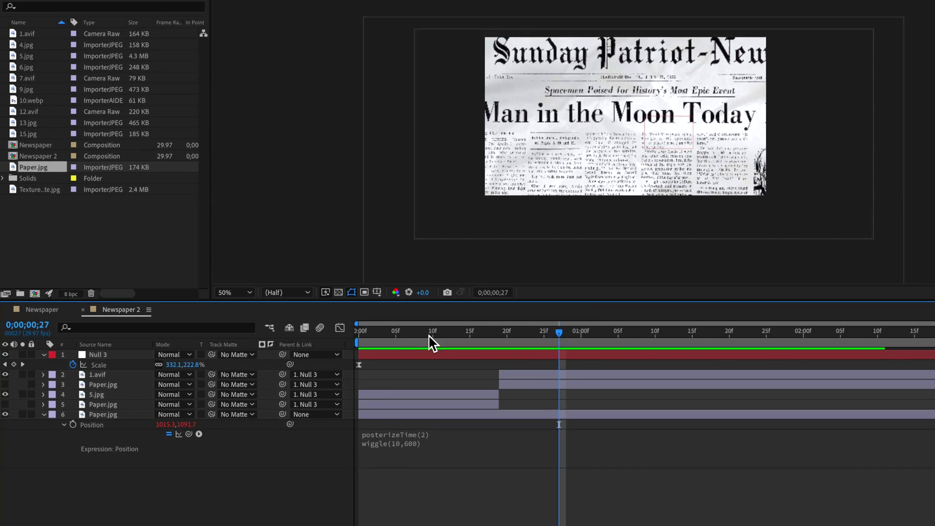
pyautogui.press('space')
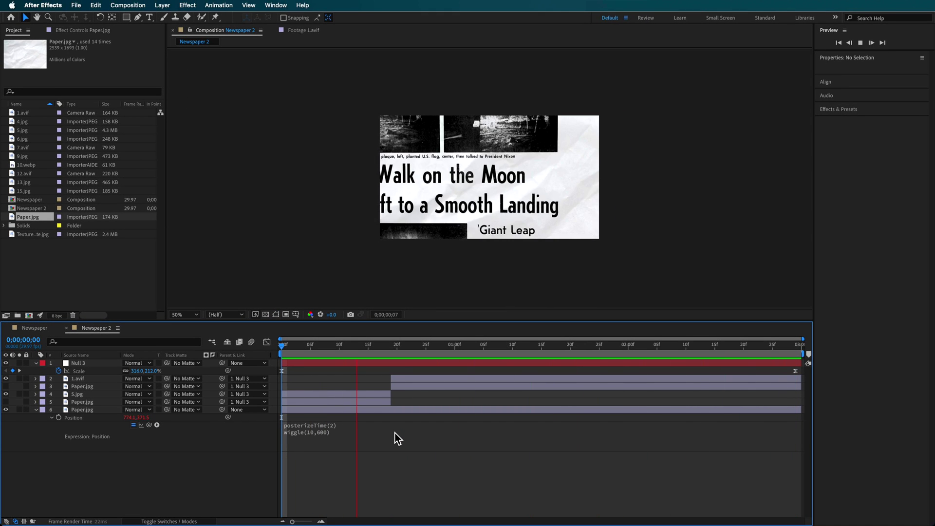
pyautogui.click(507, 410)
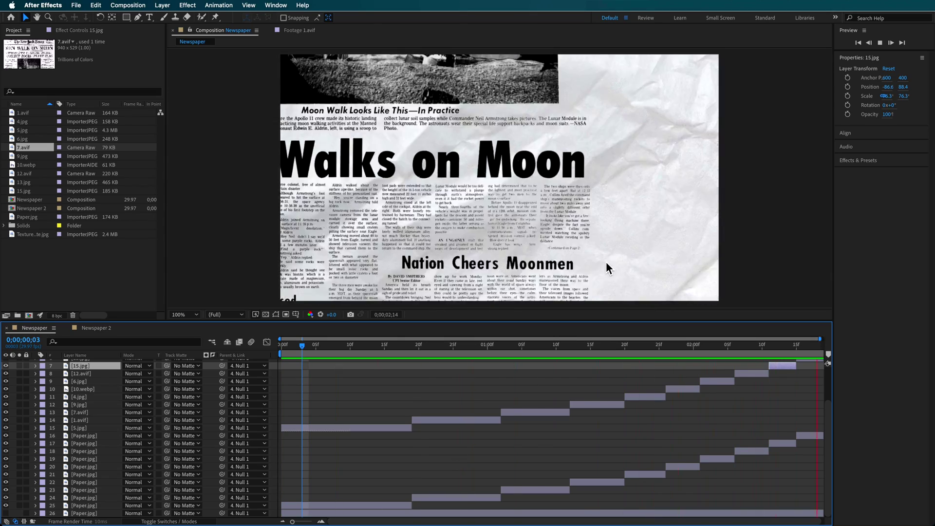
# - Scrub to the 1.avif Man in the Moon Today clipping and scroll the layer list up
pyautogui.moveTo(597, 348); pyautogui.dragTo(401, 387)
pyautogui.scroll(2, 703, 454)
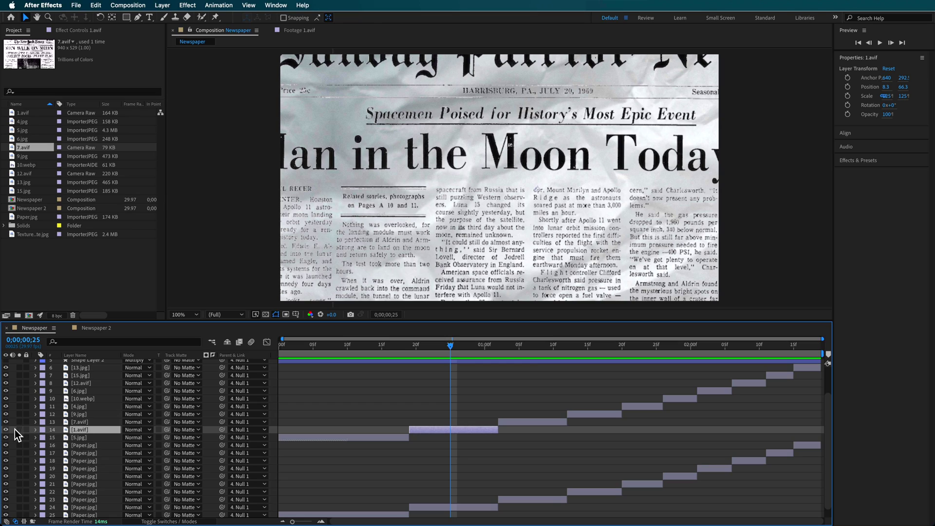
# - Hide 1.avif and add a bold 142 px 'We Landed on the MOON' paragraph title
pyautogui.click(6, 430)
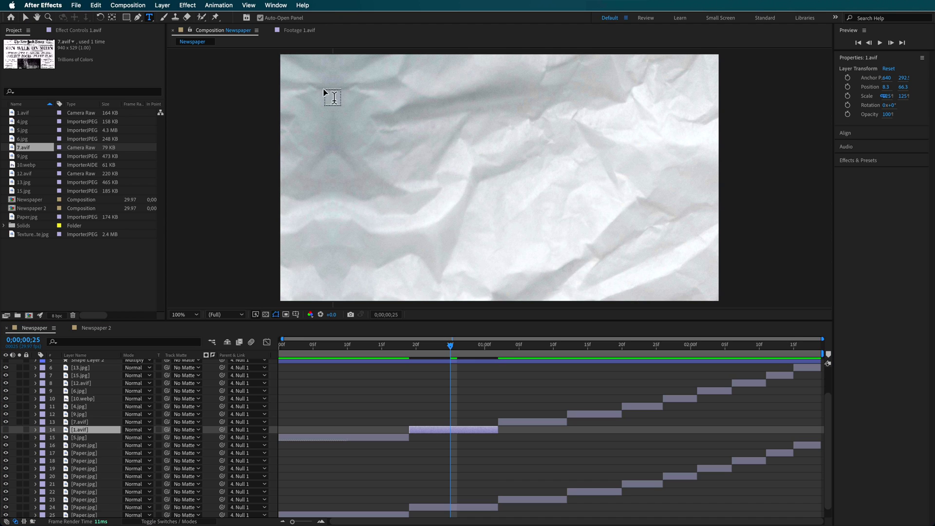
pyautogui.moveTo(318, 87); pyautogui.dragTo(686, 232)
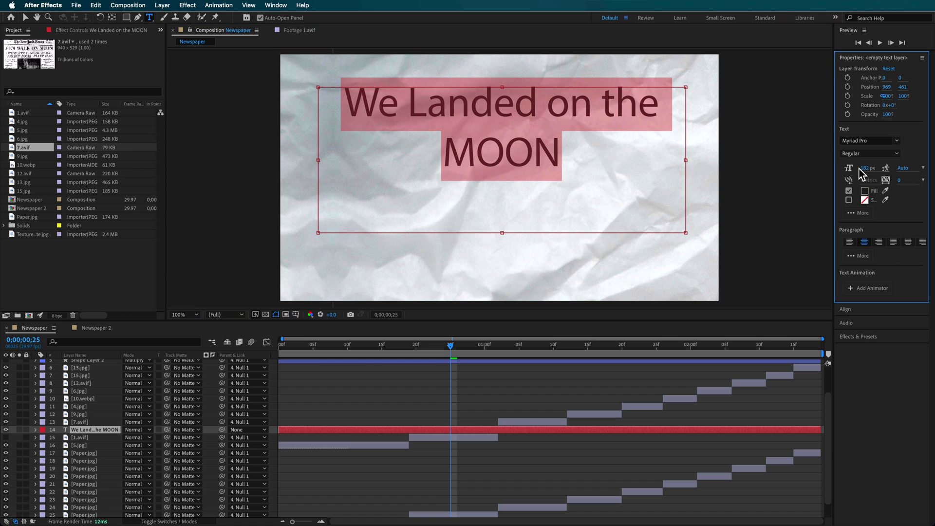
pyautogui.moveTo(866, 170); pyautogui.dragTo(849, 170)
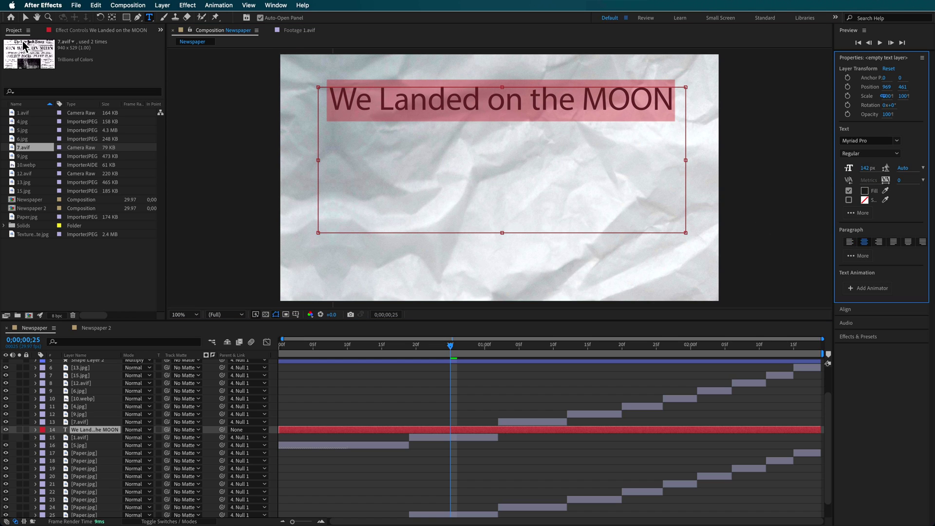
pyautogui.click(25, 17)
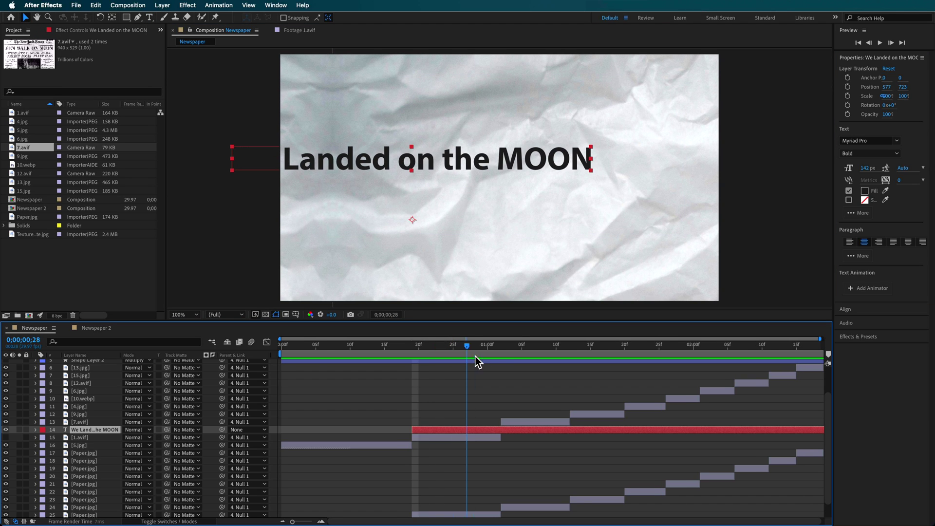
# - Choose a parent for the title layer and review the timing around its start
pyautogui.moveTo(476, 358)
pyautogui.mouseDown()
pyautogui.moveTo(500, 363)
pyautogui.moveTo(489, 364)
pyautogui.mouseUp()
pyautogui.click(248, 430)
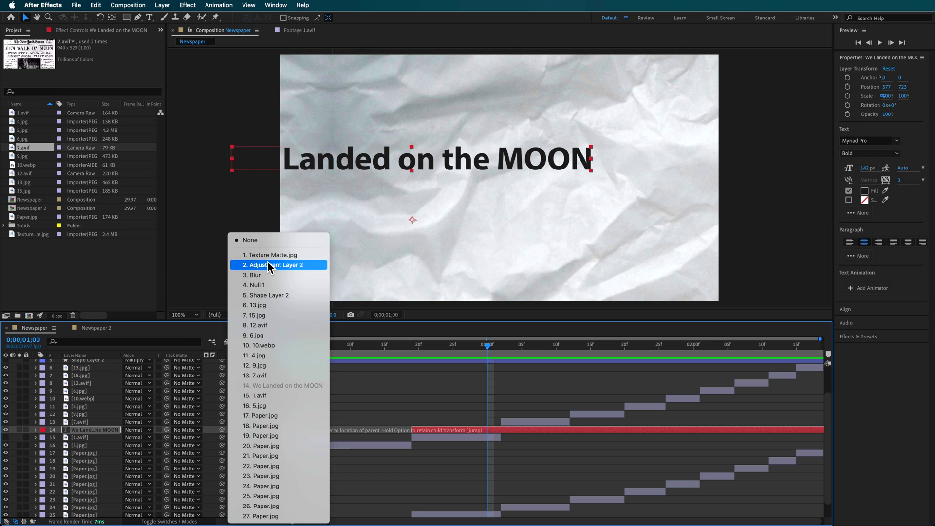
pyautogui.click(262, 285)
pyautogui.moveTo(486, 343); pyautogui.dragTo(471, 363)
pyautogui.press('pageup')
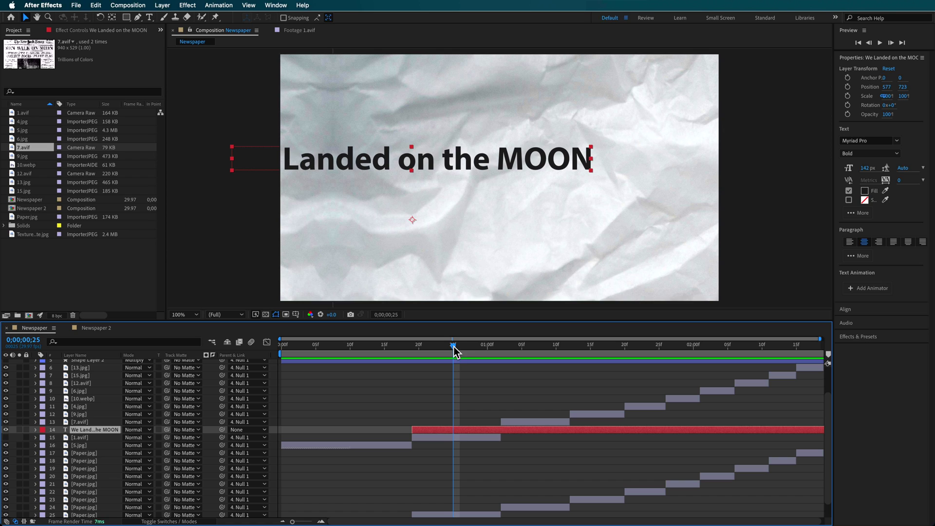
pyautogui.moveTo(454, 346); pyautogui.dragTo(447, 374)
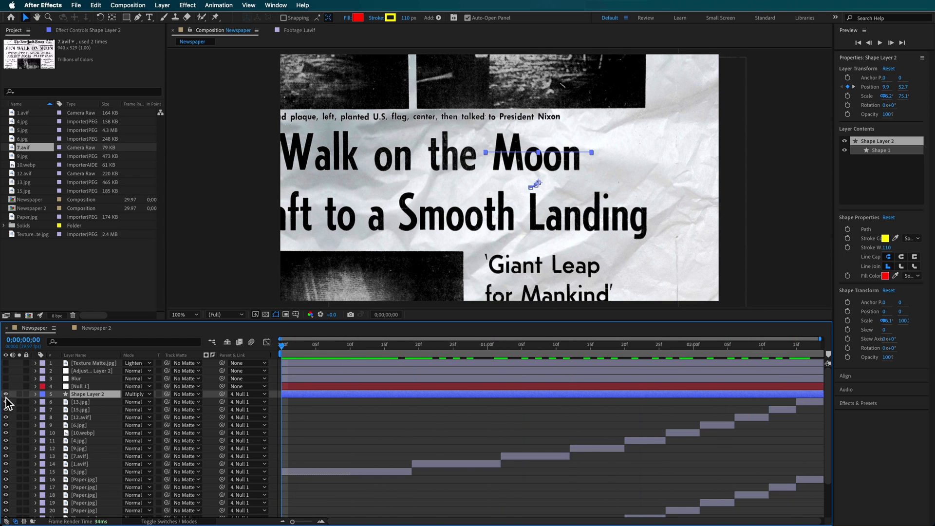
# - Switch to the Pen tool
pyautogui.click(137, 19)
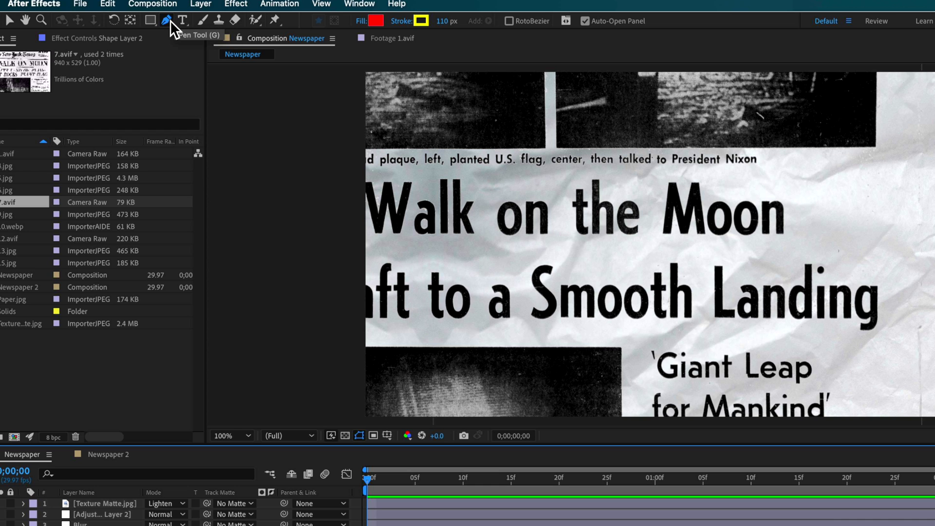
# - Set new shapes to no fill with a yellow stroke
pyautogui.click(362, 22)
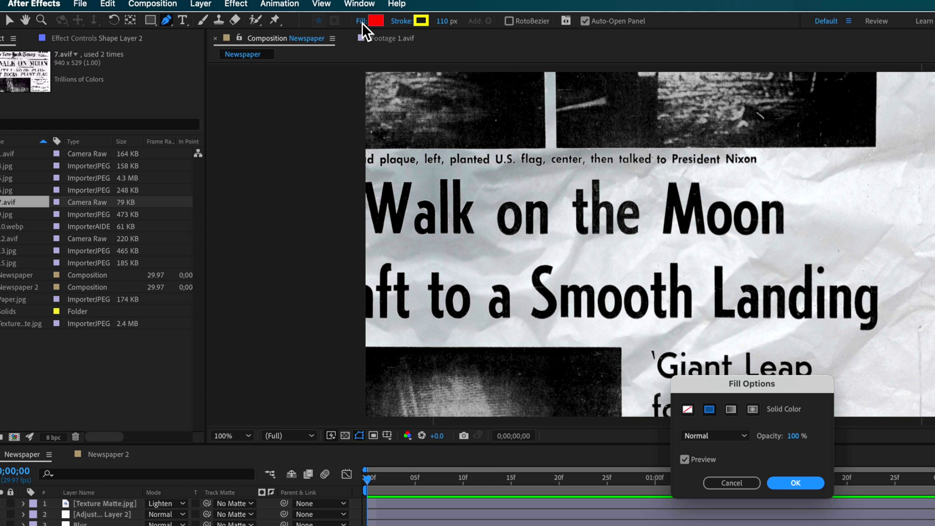
pyautogui.click(688, 410)
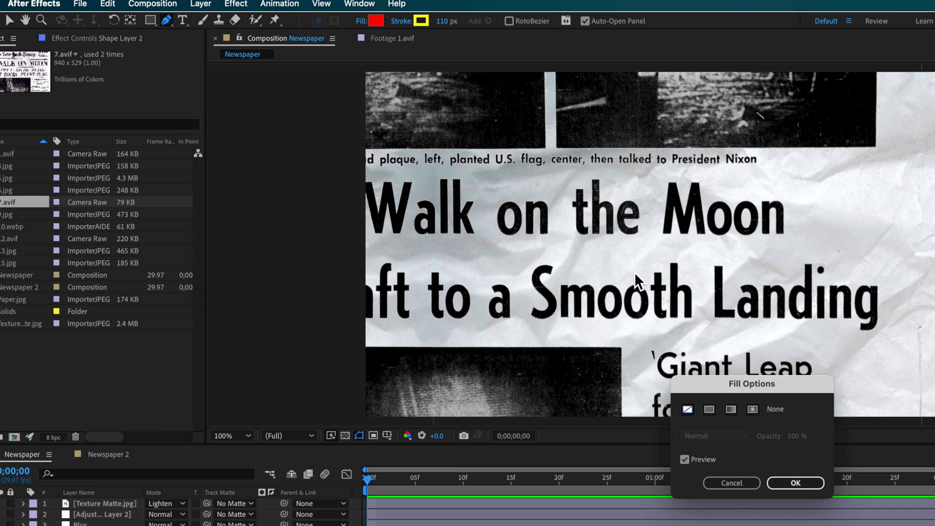
pyautogui.click(803, 484)
pyautogui.click(416, 23)
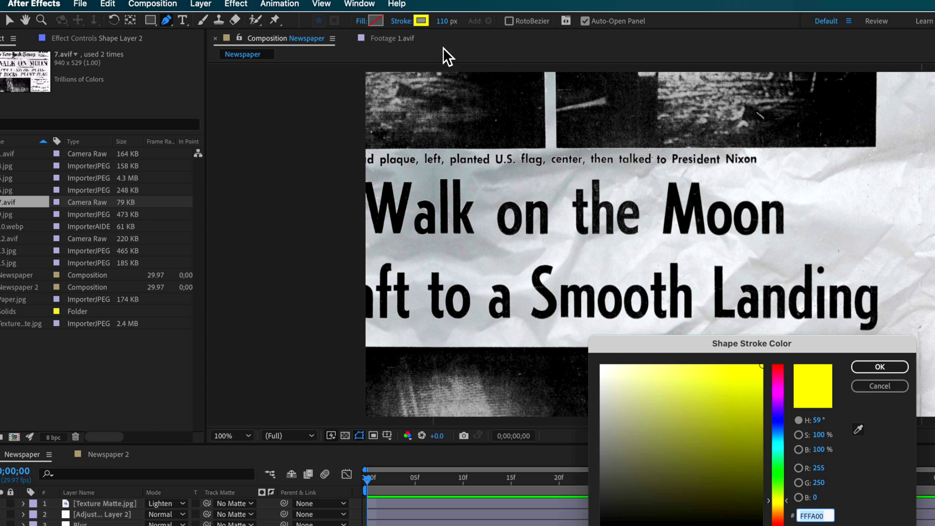
pyautogui.click(891, 367)
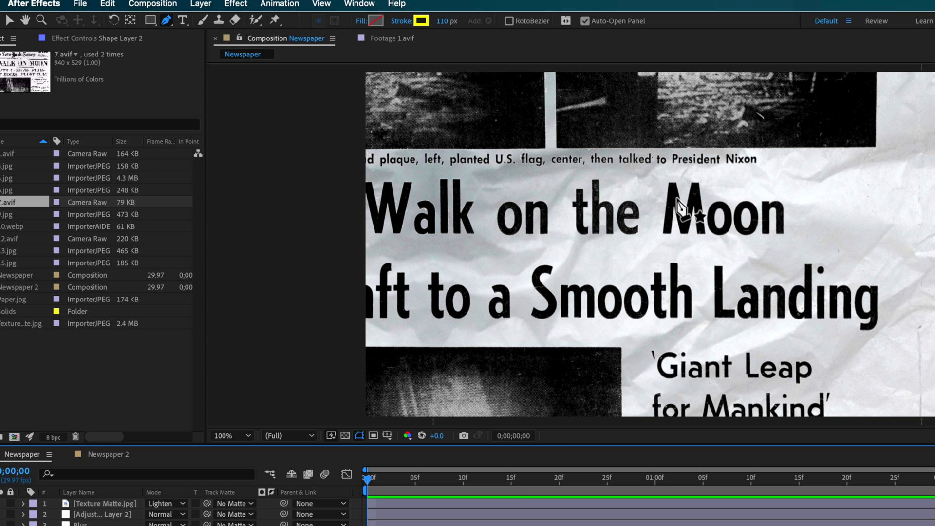
# - Draw a straight line across 'Moon' and move it below Shape Layer 2
pyautogui.click(654, 210)
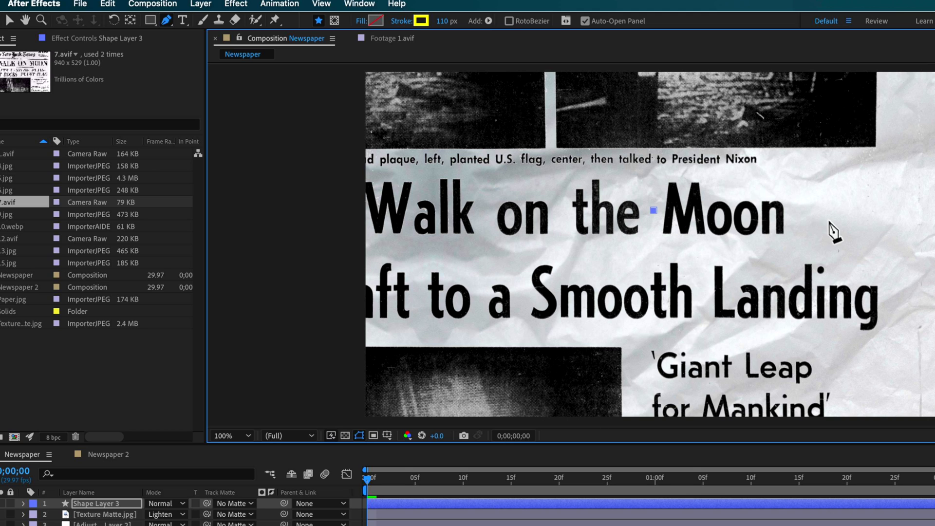
pyautogui.click(808, 215)
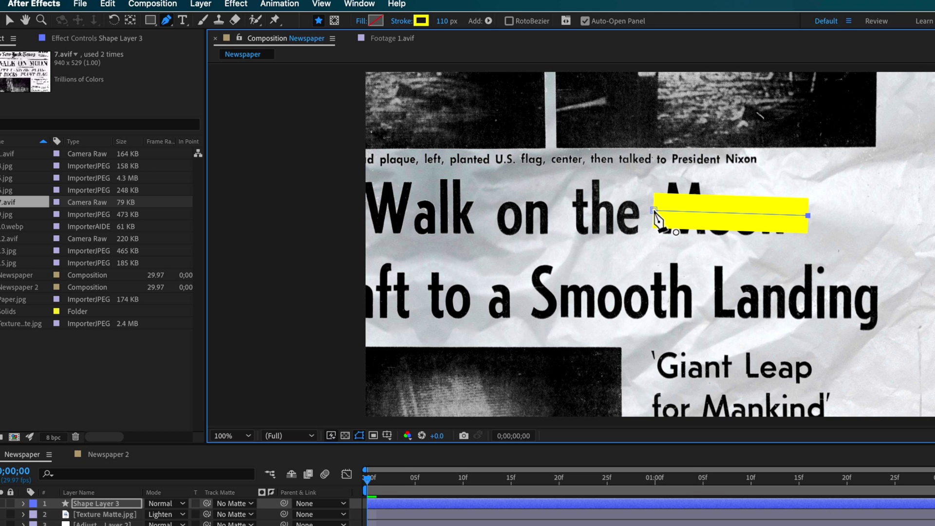
pyautogui.press('v')
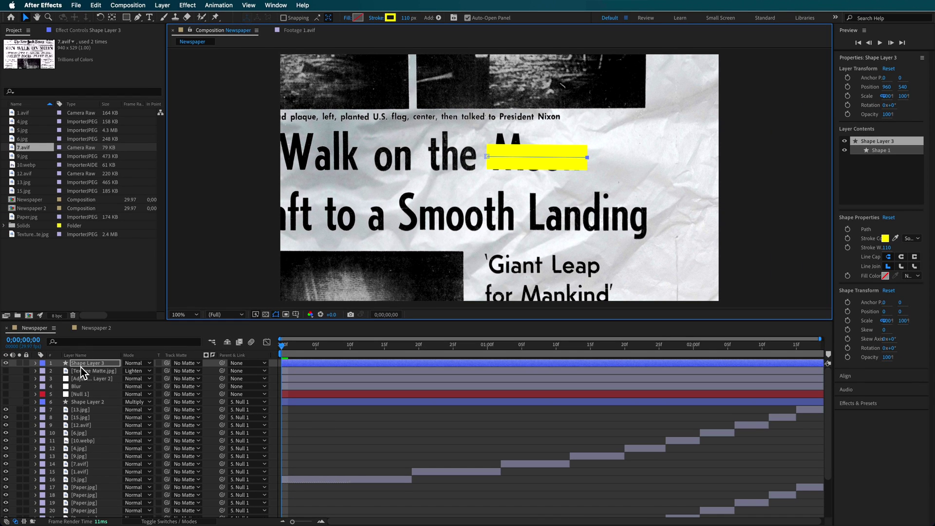
pyautogui.moveTo(83, 373); pyautogui.dragTo(89, 407)
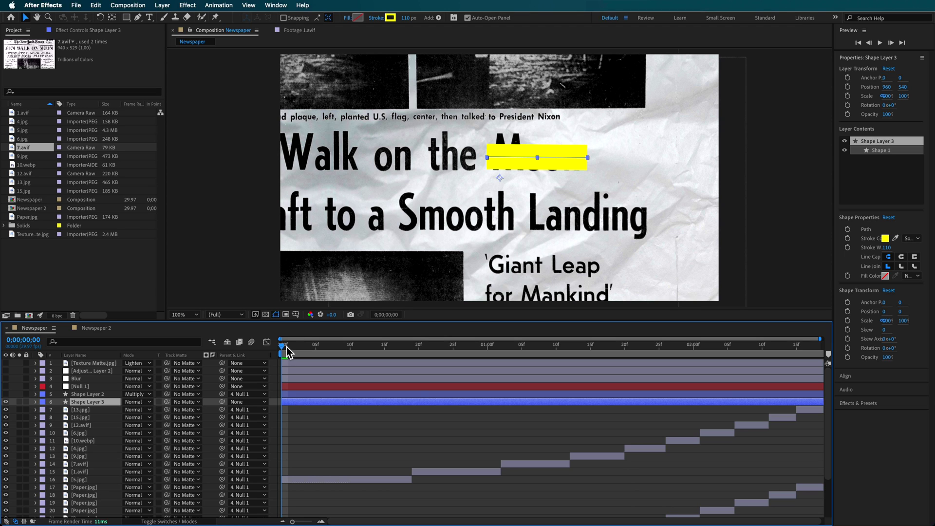
# - Set the highlight to Multiply and a roughly 176 px stroke, then nudge it over 'Moon'
pyautogui.click(134, 402)
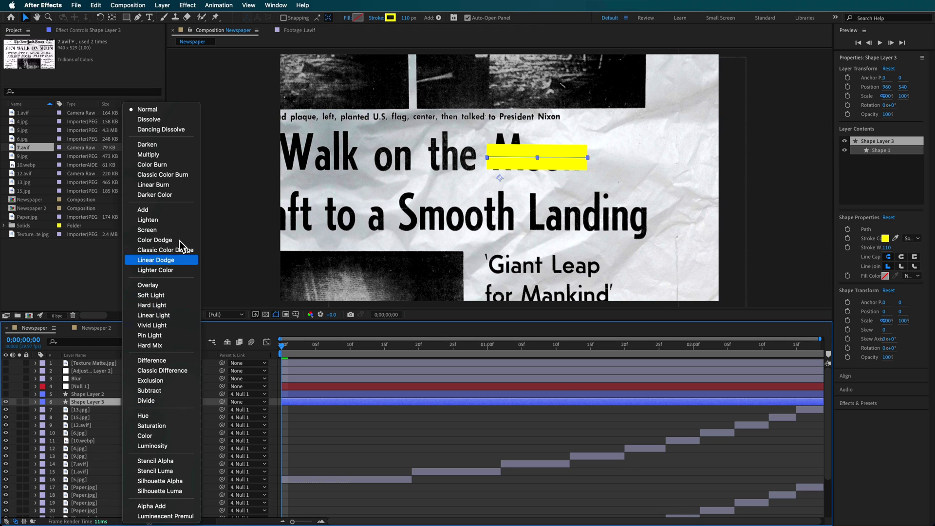
pyautogui.click(171, 155)
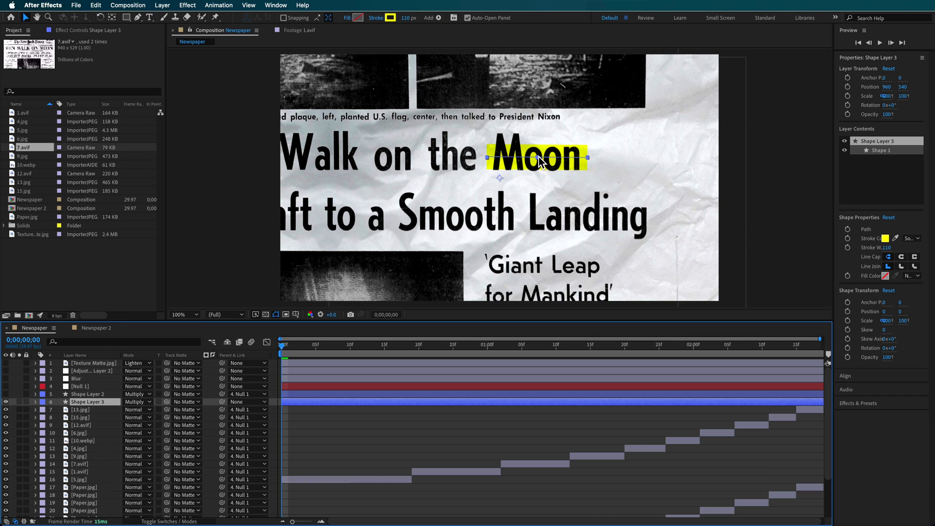
pyautogui.moveTo(406, 18); pyautogui.dragTo(443, 23)
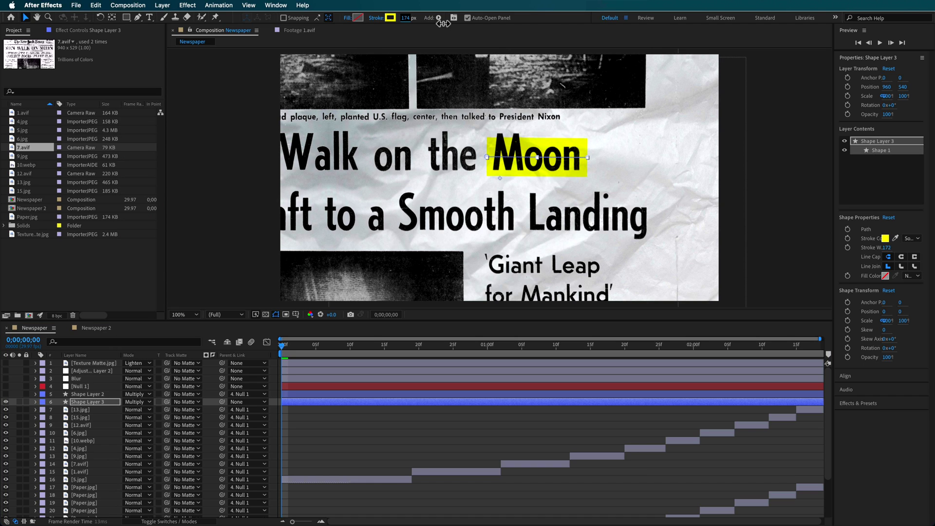
pyautogui.moveTo(521, 157); pyautogui.dragTo(518, 153)
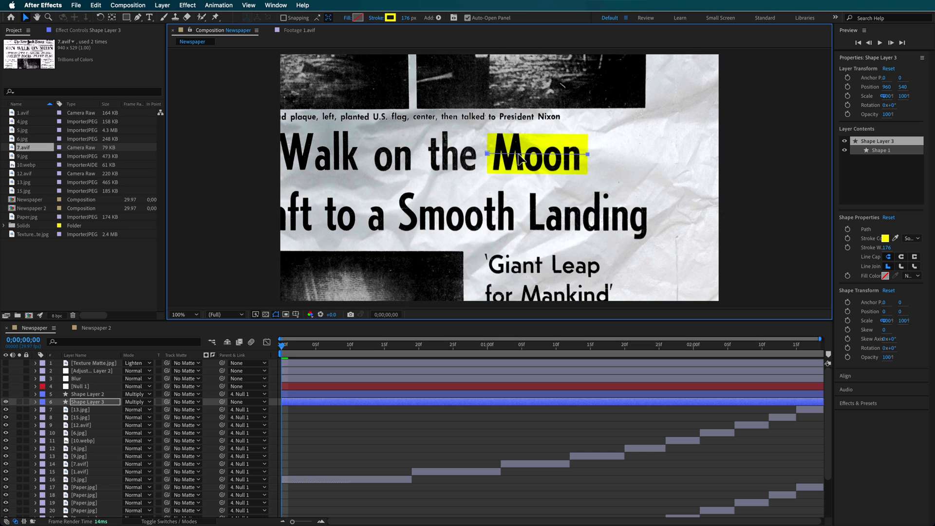
pyautogui.click(83, 401)
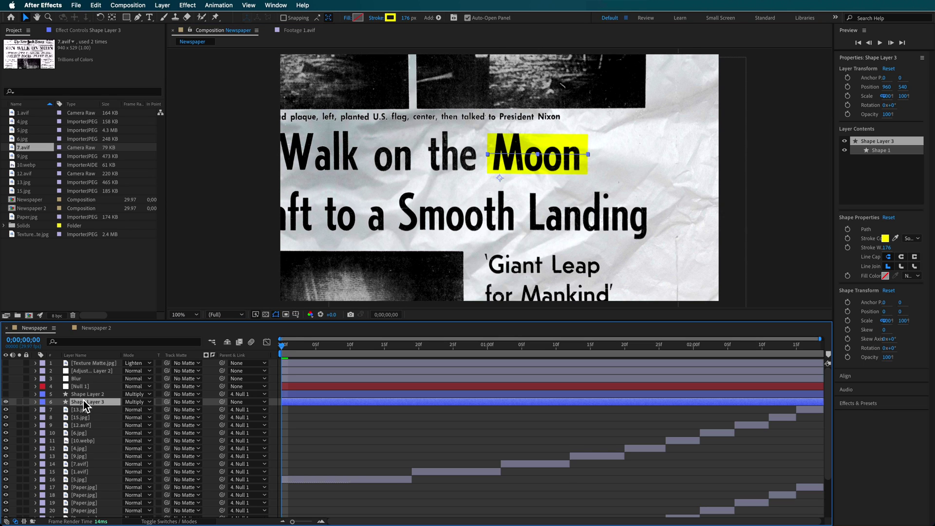
pyautogui.click(36, 402)
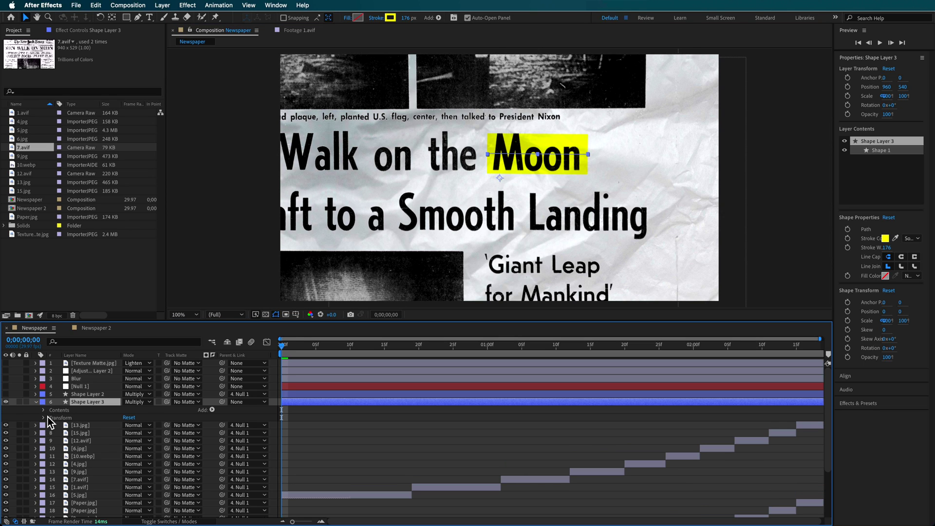
# - Add Trim Paths and keyframe End from 0% at frame 0 to 100% at frame 11
pyautogui.click(212, 410)
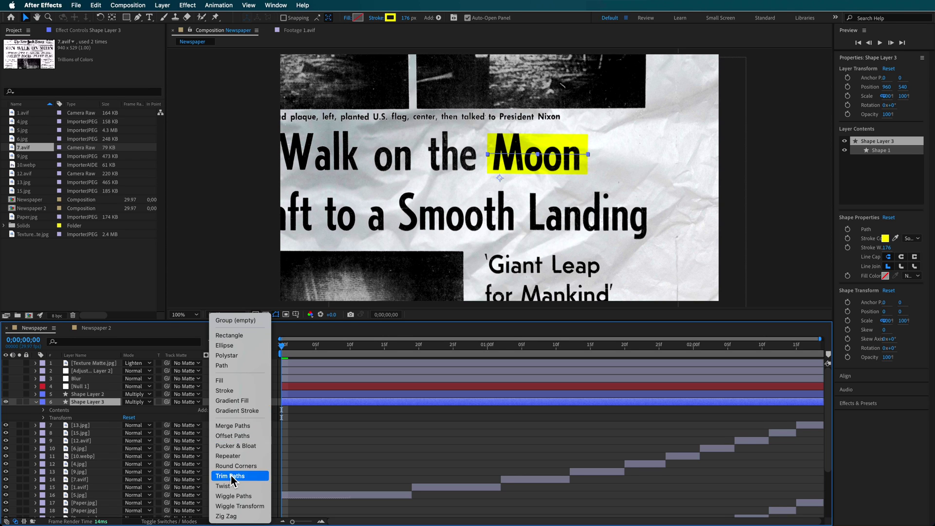
pyautogui.click(231, 475)
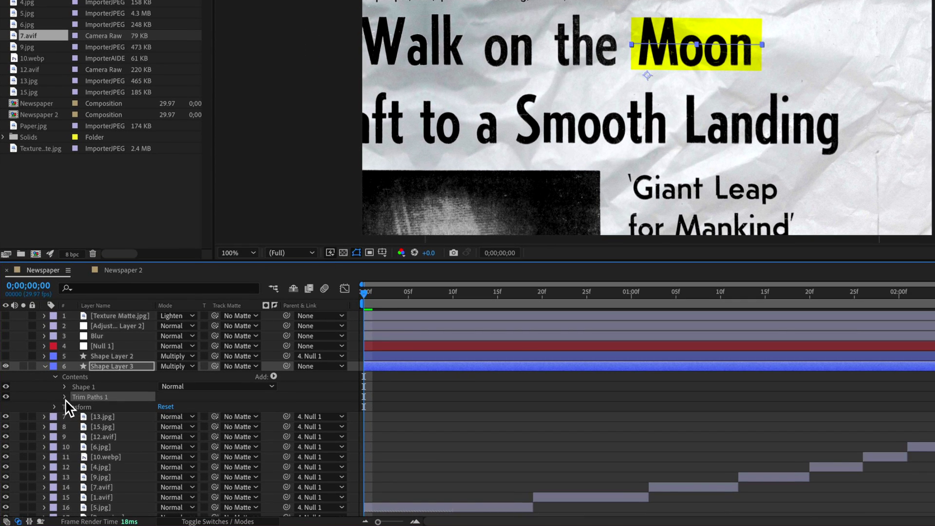
pyautogui.click(65, 397)
pyautogui.click(84, 417)
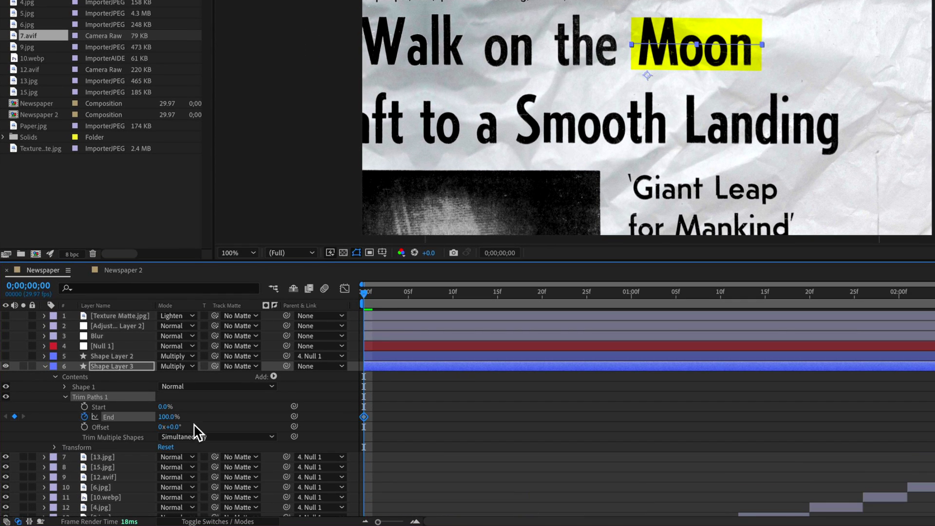
pyautogui.moveTo(169, 417); pyautogui.dragTo(100, 423)
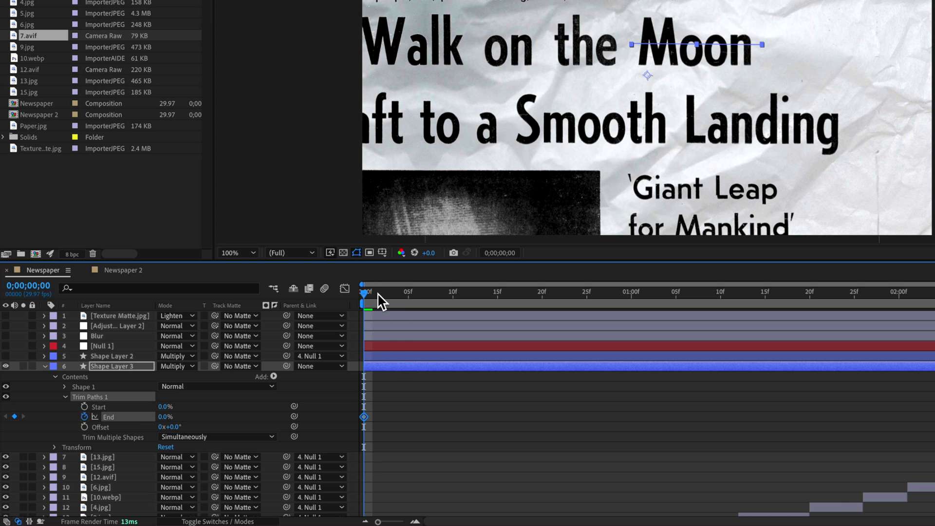
pyautogui.moveTo(378, 293); pyautogui.dragTo(462, 293)
pyautogui.moveTo(169, 423); pyautogui.dragTo(469, 319)
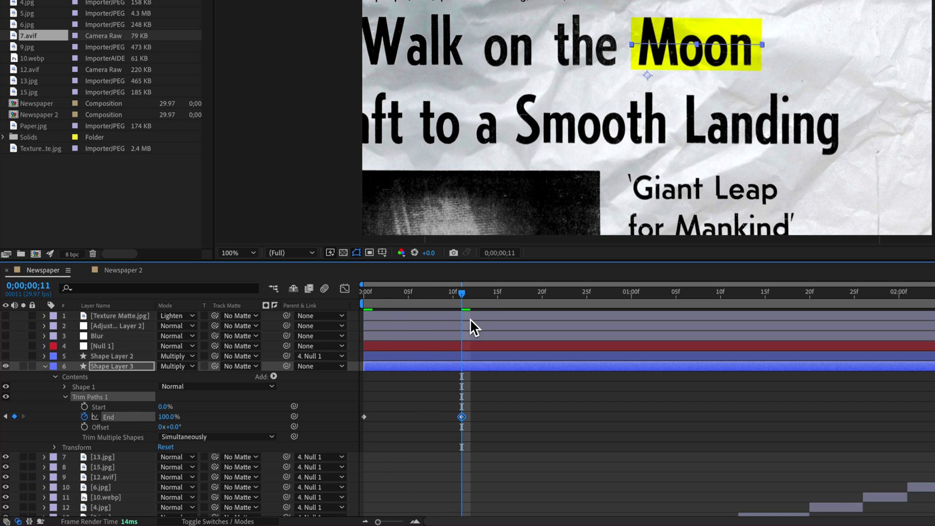
pyautogui.press('space')
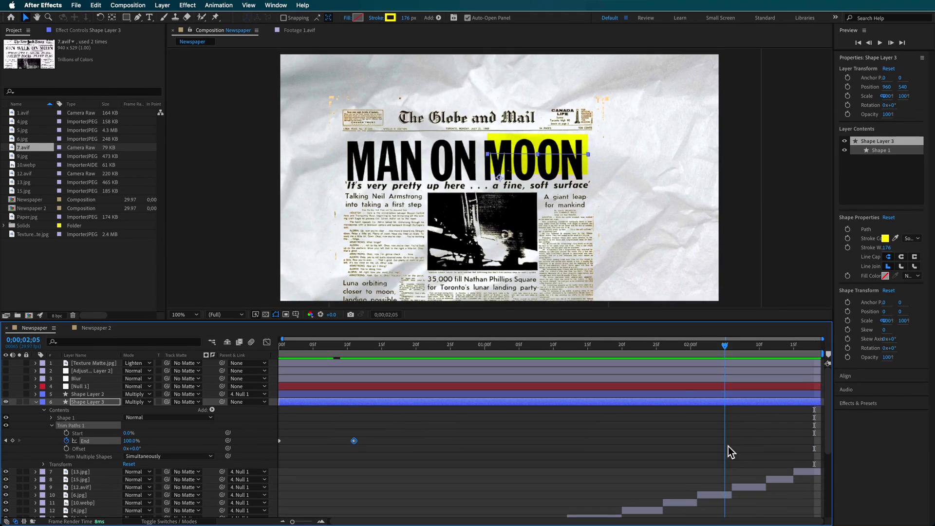
pyautogui.press('space')
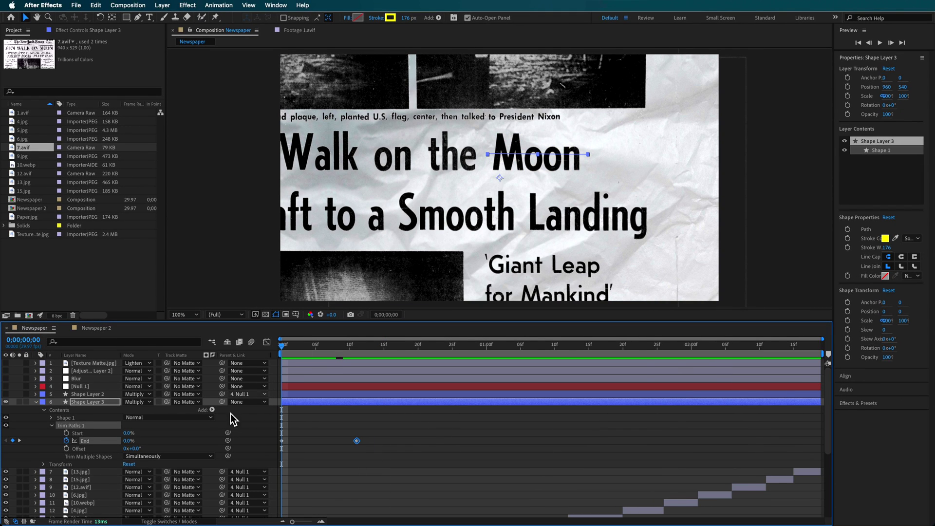
# - Keyframe Position from 960,540 at 0 to about 930,568 at 2;18
pyautogui.press('p')
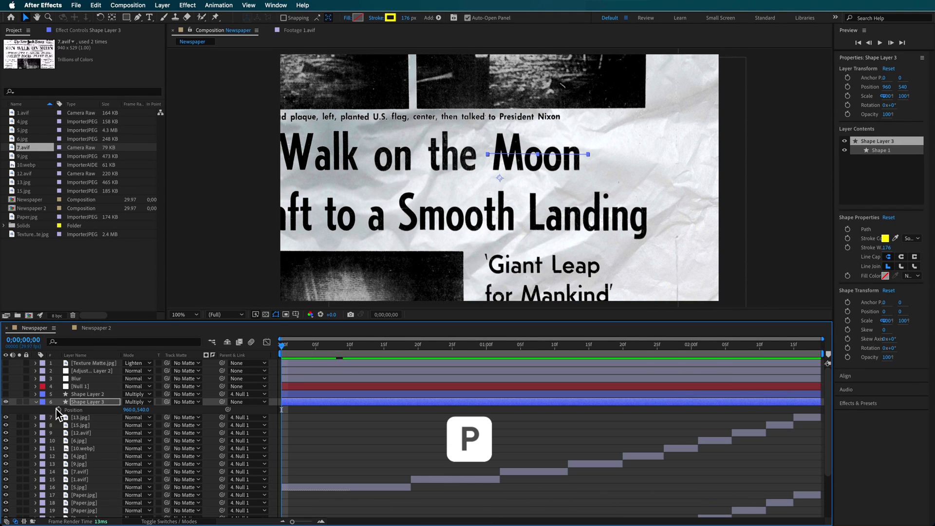
pyautogui.click(58, 410)
pyautogui.moveTo(305, 351); pyautogui.dragTo(814, 346)
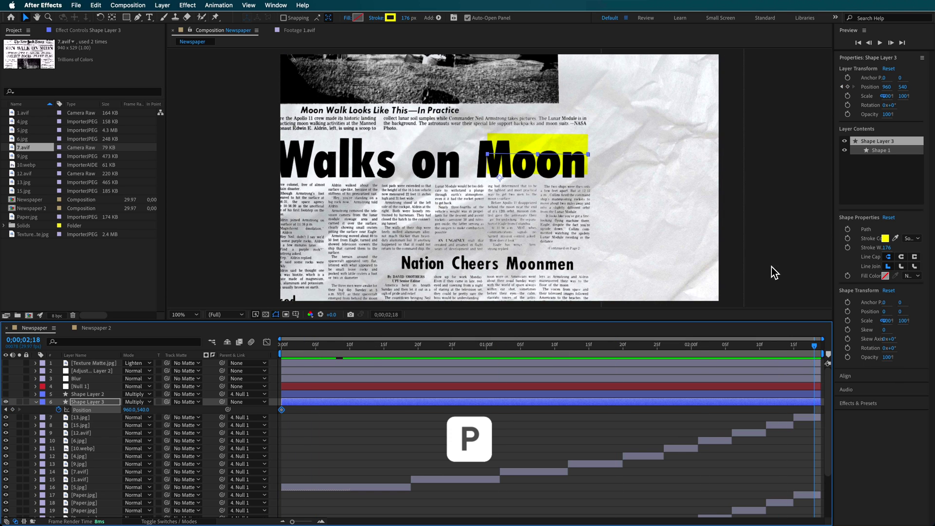
pyautogui.moveTo(554, 160); pyautogui.dragTo(546, 166)
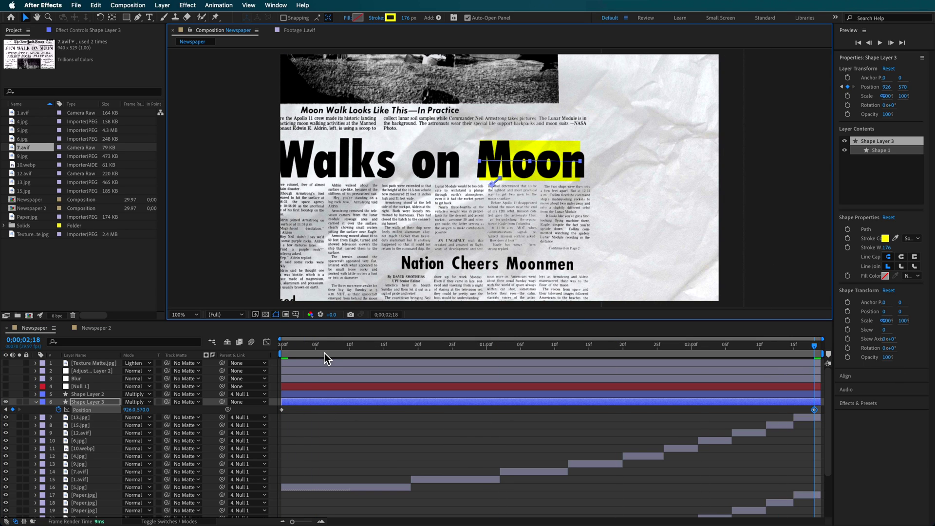
pyautogui.moveTo(325, 352); pyautogui.dragTo(501, 439)
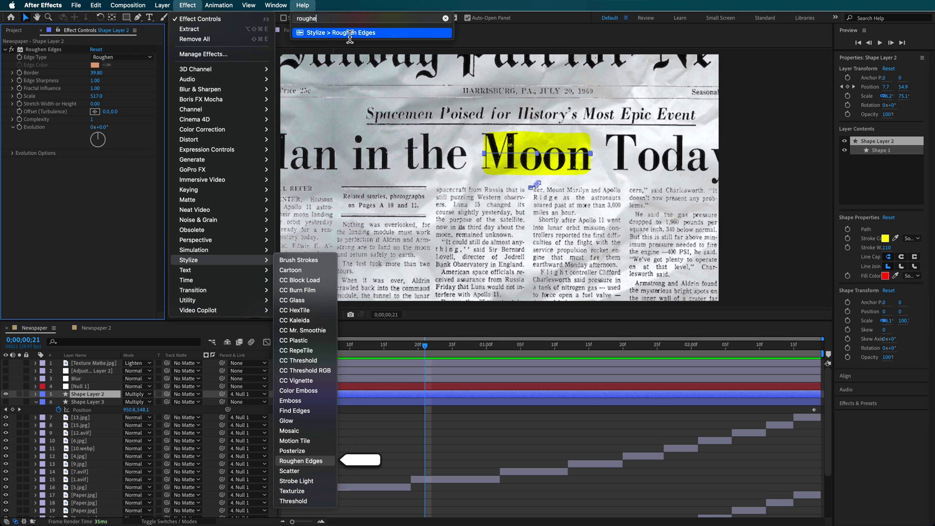
# - Toggle Roughen Edges off and on to compare, then preview the montage
pyautogui.click(116, 170)
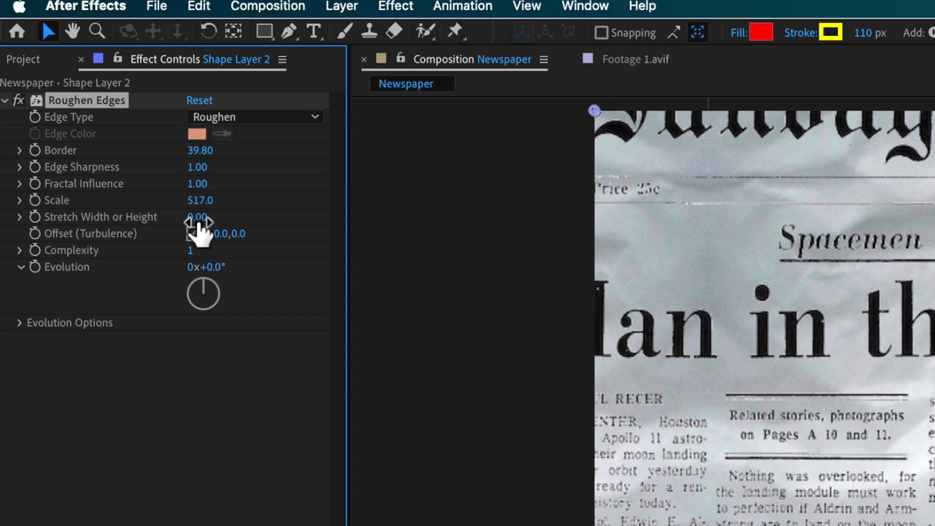
pyautogui.click(19, 98)
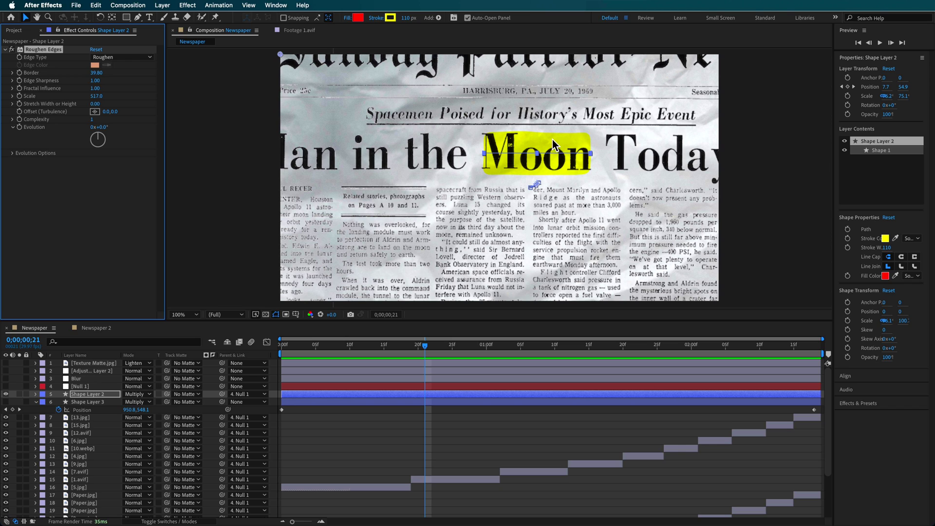
pyautogui.click(11, 49)
pyautogui.click(10, 50)
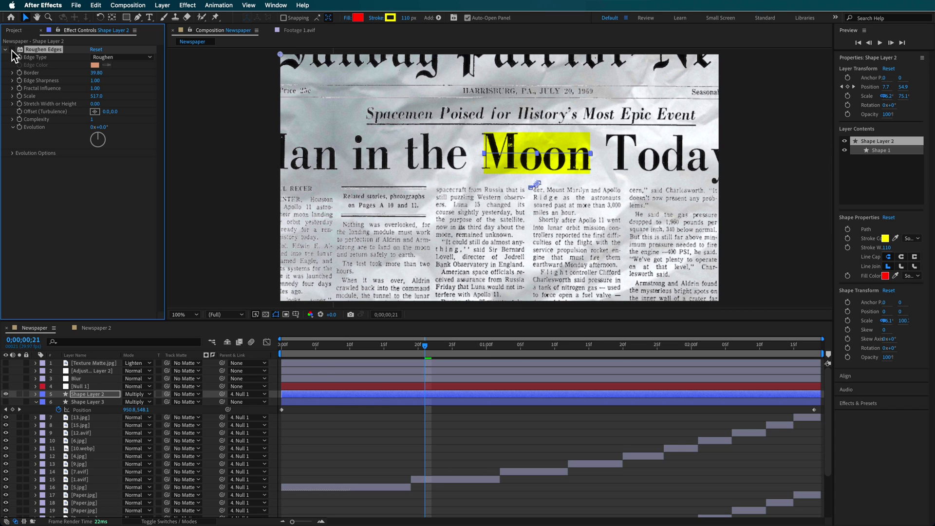
pyautogui.click(11, 50)
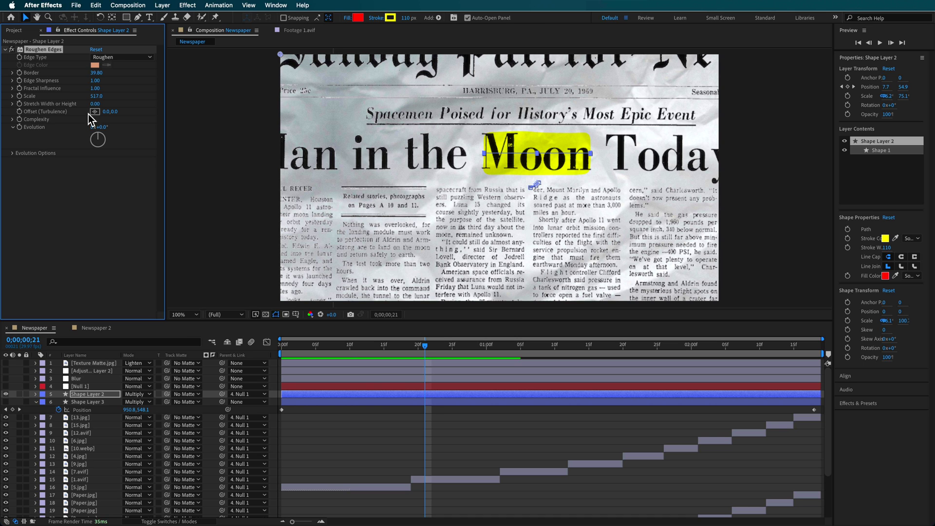
pyautogui.moveTo(433, 346); pyautogui.dragTo(334, 371)
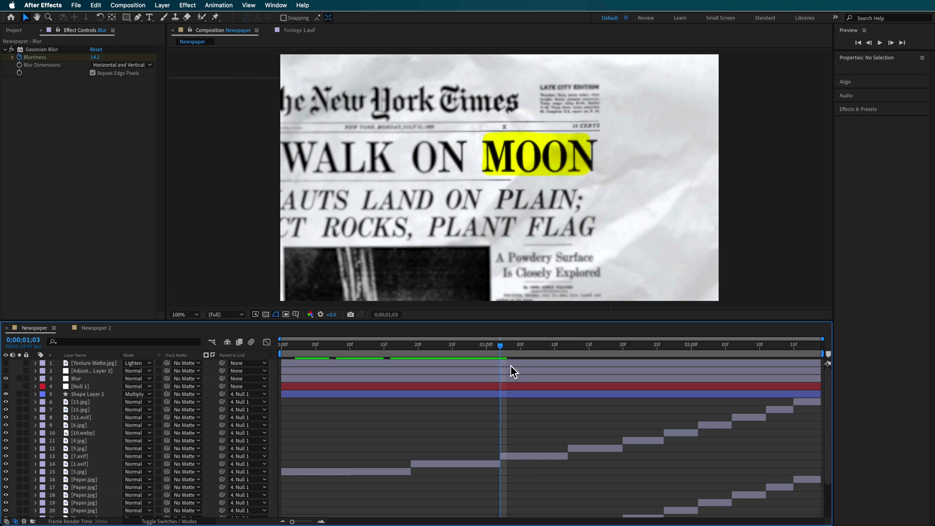
pyautogui.press('space')
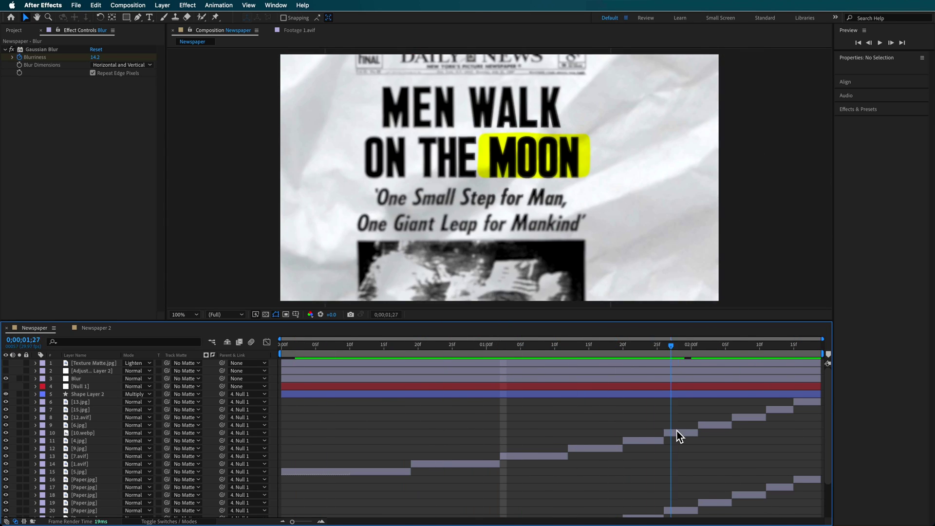
# - Create a new adjustment layer and move it just below Null 1
pyautogui.rightClick(16, 386)
pyautogui.moveTo(54, 397)
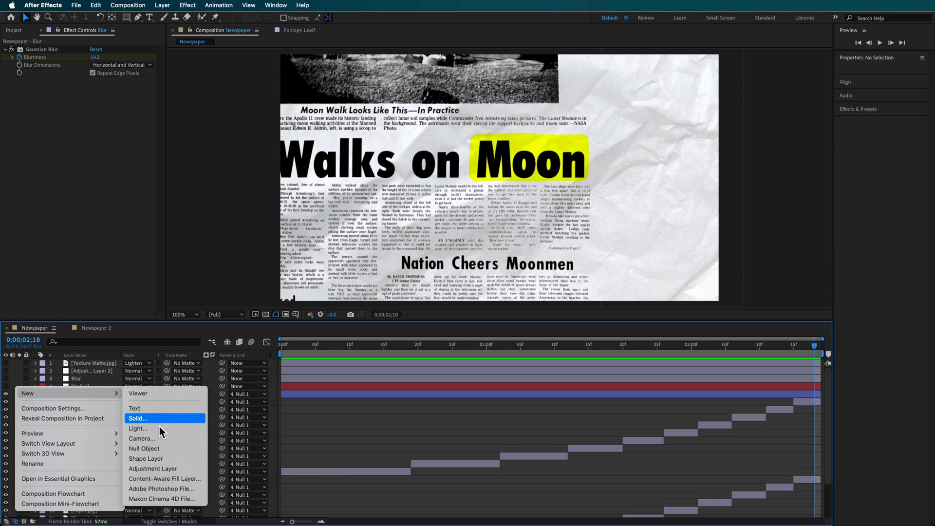
pyautogui.click(153, 468)
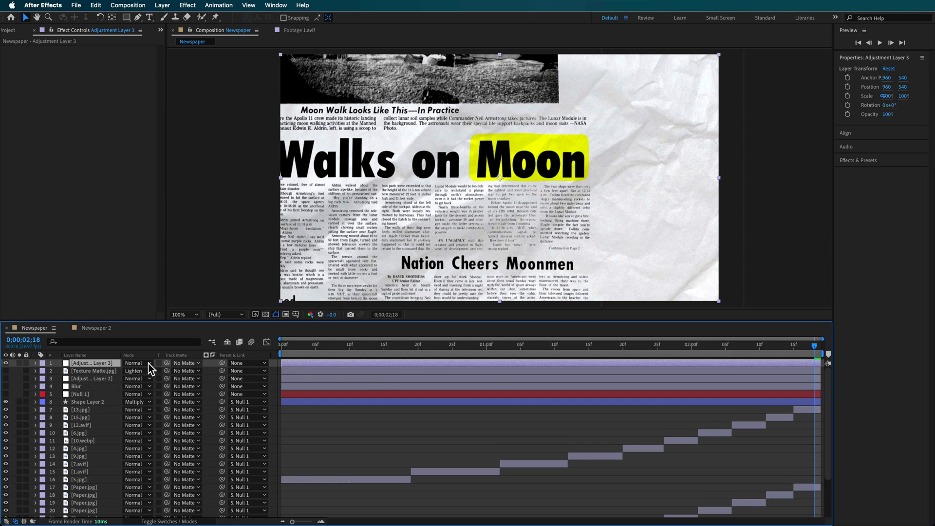
pyautogui.moveTo(92, 368); pyautogui.dragTo(90, 399)
# - Apply Gaussian Blur to the adjustment layer with Blurriness about 9.2
pyautogui.click(187, 5)
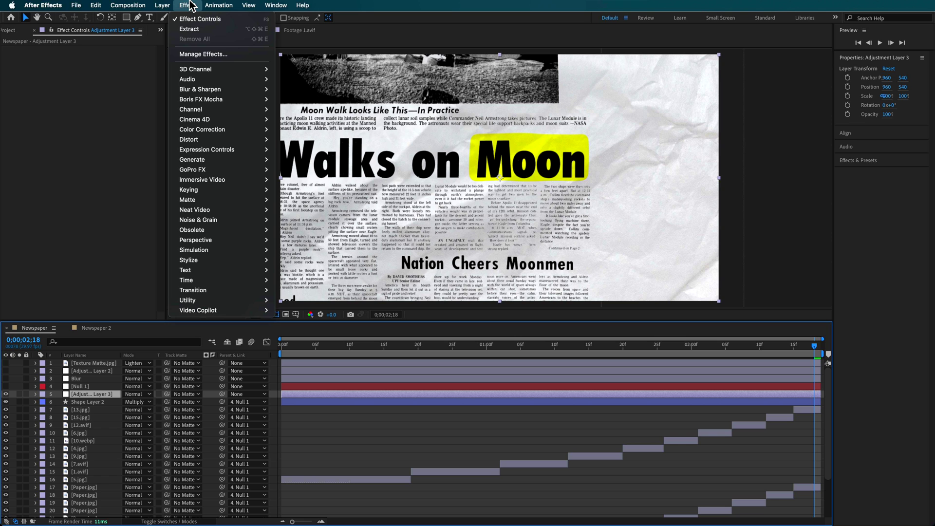
pyautogui.moveTo(209, 89)
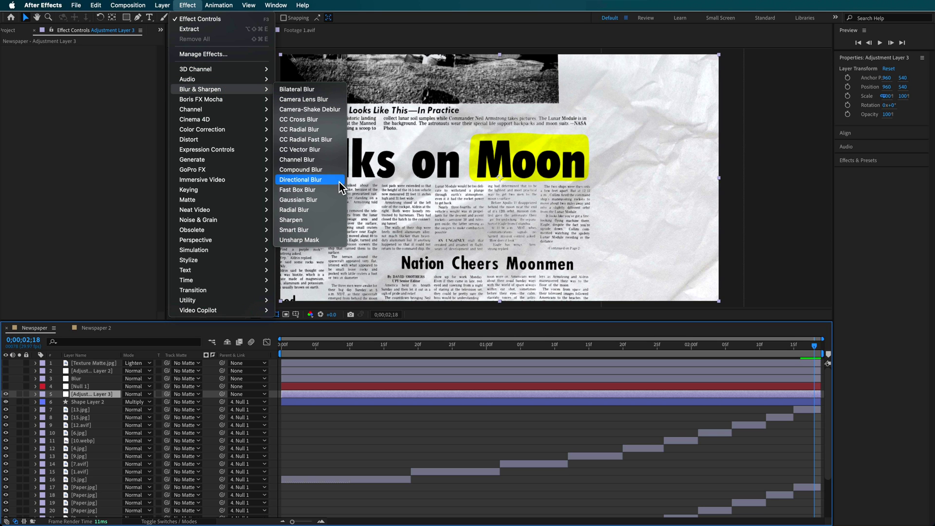
pyautogui.click(318, 201)
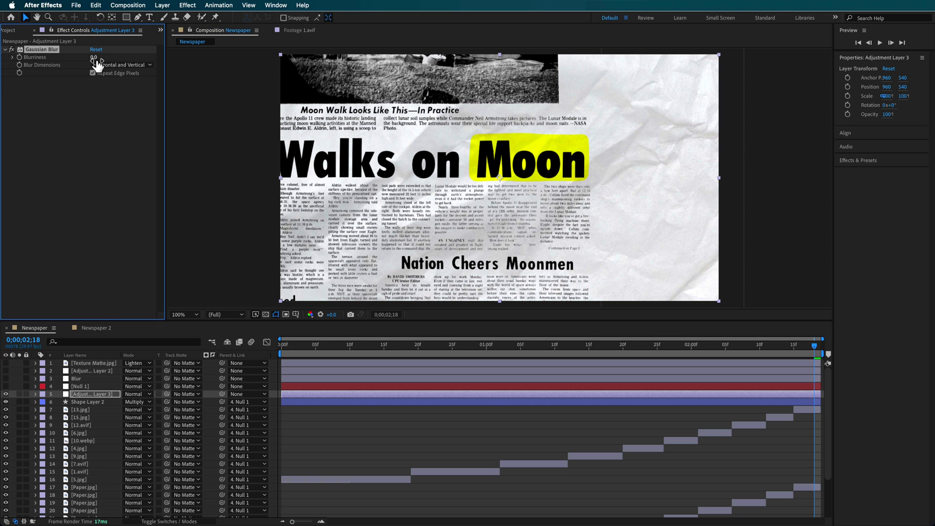
pyautogui.moveTo(97, 62); pyautogui.dragTo(141, 64)
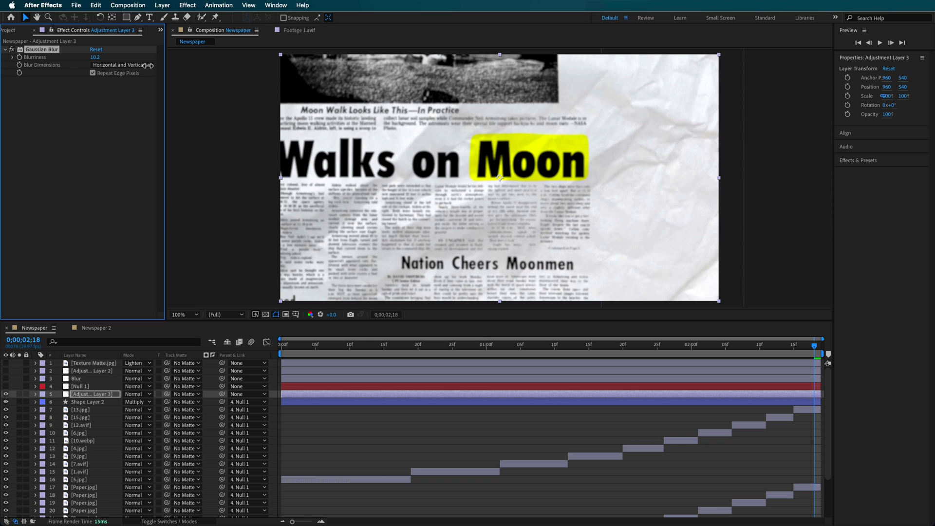
# - Mask a rectangle around 'Moon', feather it to 113 px, and check frames
pyautogui.click(131, 21)
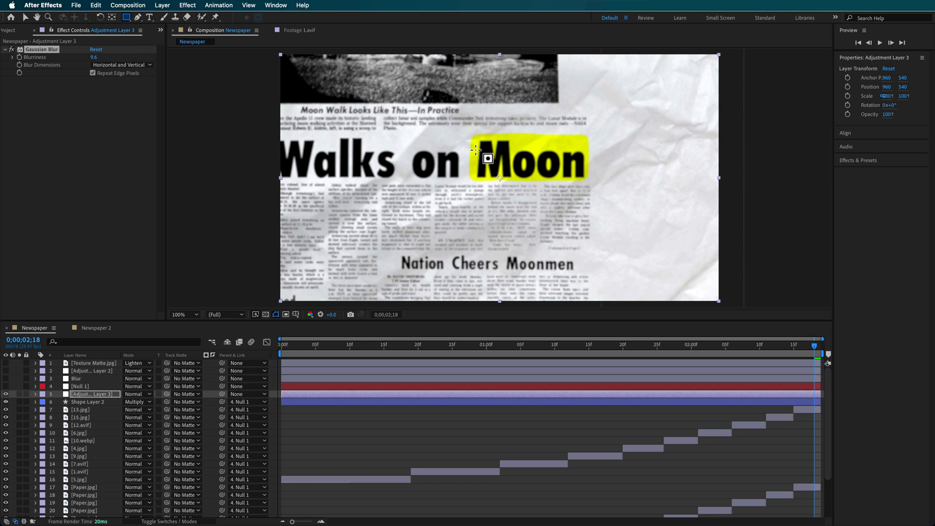
pyautogui.moveTo(475, 150); pyautogui.dragTo(603, 179)
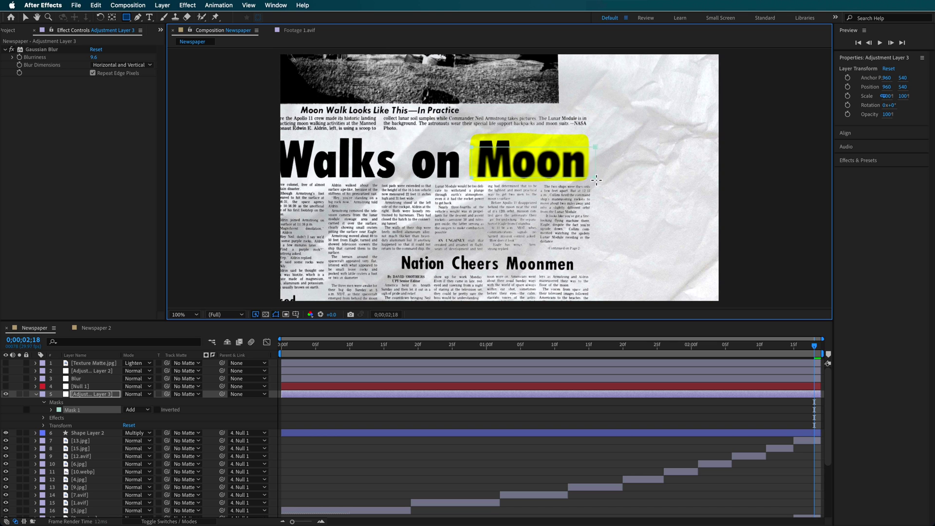
pyautogui.click(51, 410)
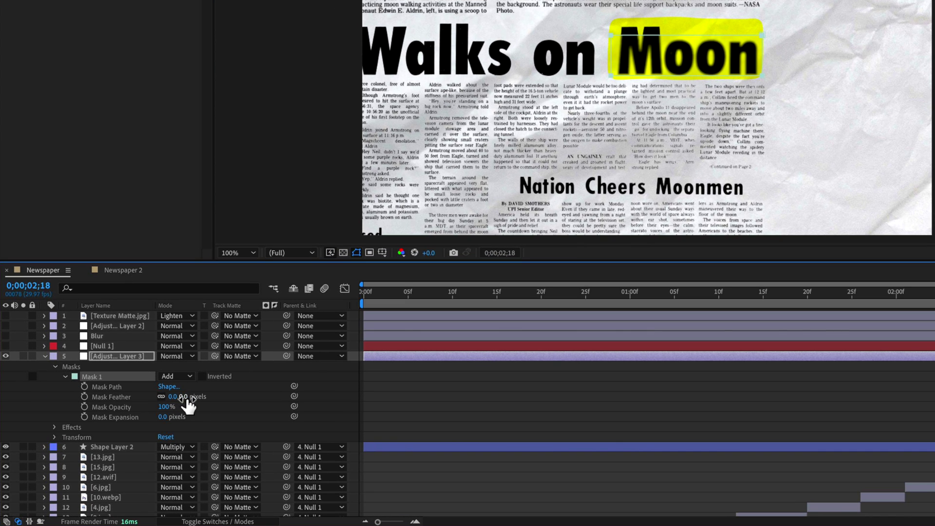
pyautogui.moveTo(184, 397); pyautogui.dragTo(202, 399)
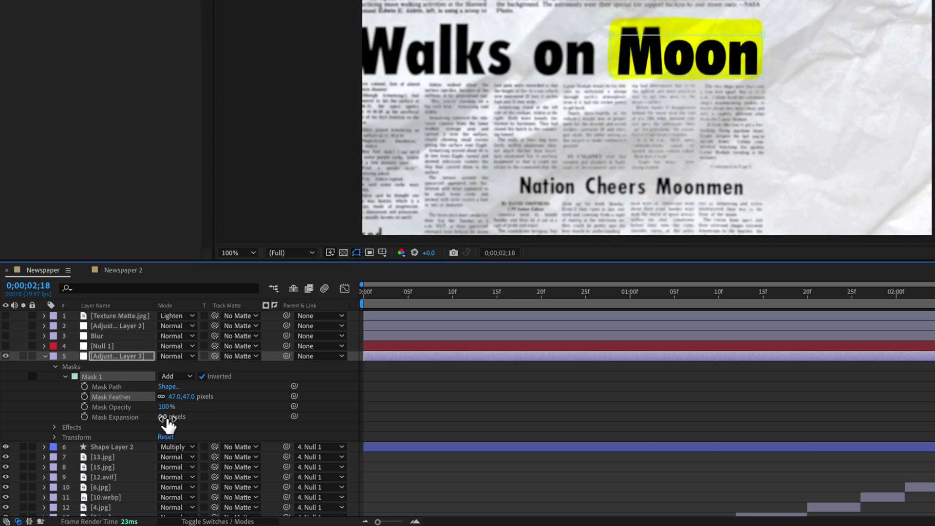
pyautogui.moveTo(184, 397); pyautogui.dragTo(231, 398)
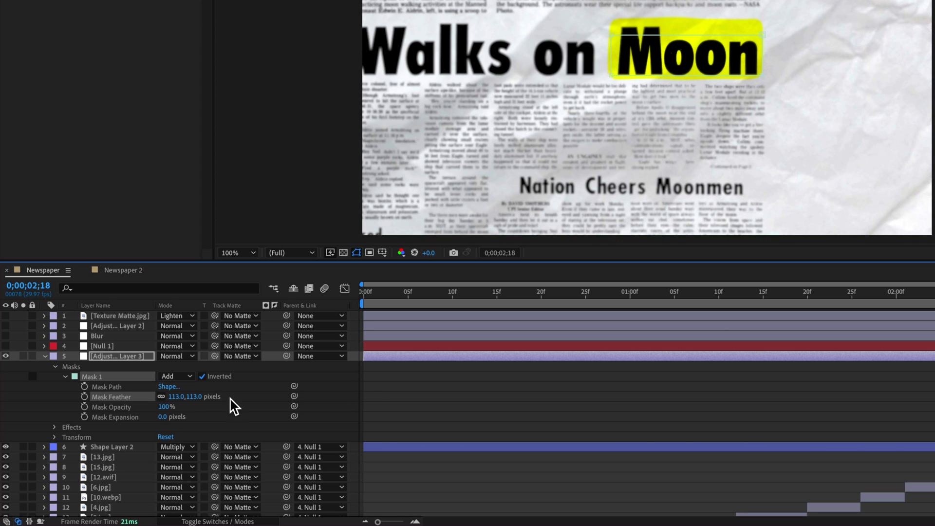
pyautogui.click(418, 390)
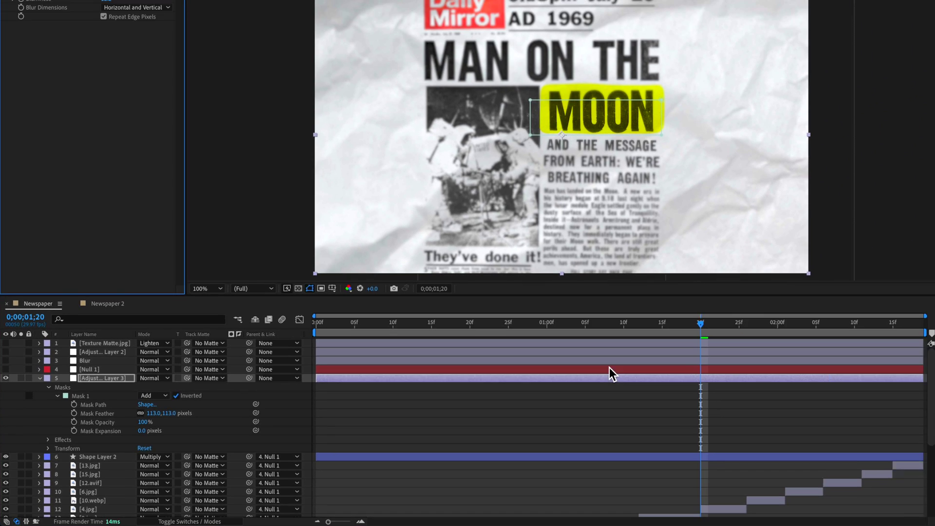
pyautogui.moveTo(700, 322); pyautogui.dragTo(305, 327)
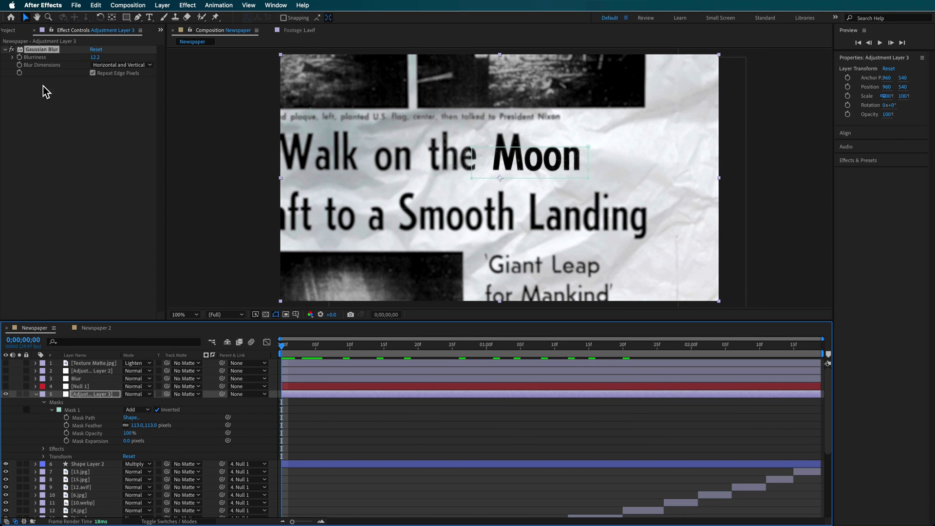
# - Show the keyframed Blurriness, jump to its first keyframe, and preview the montage
pyautogui.click(23, 60)
pyautogui.moveTo(294, 347); pyautogui.dragTo(446, 370)
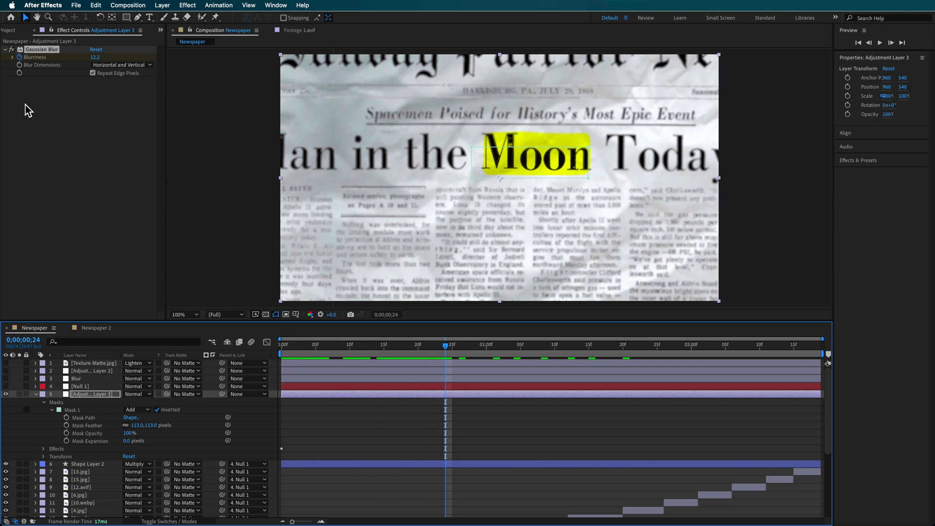
pyautogui.press('u')
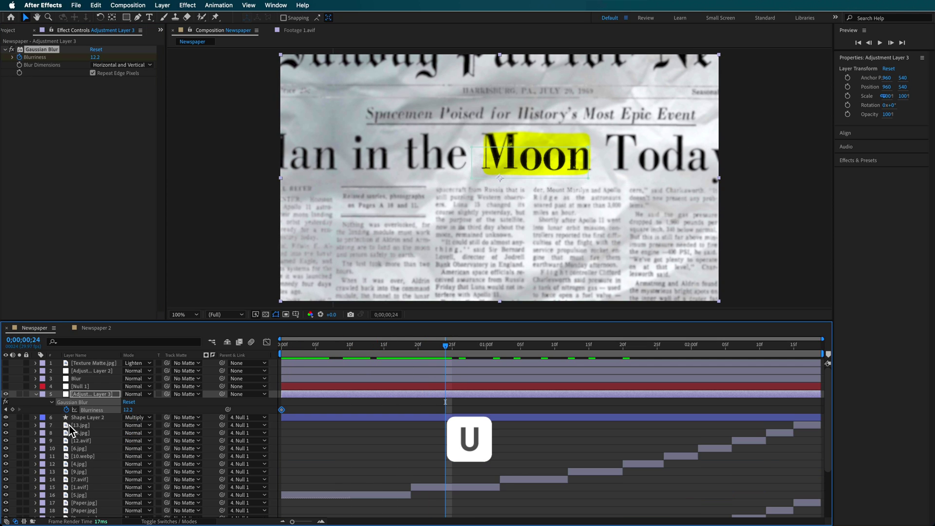
pyautogui.click(5, 409)
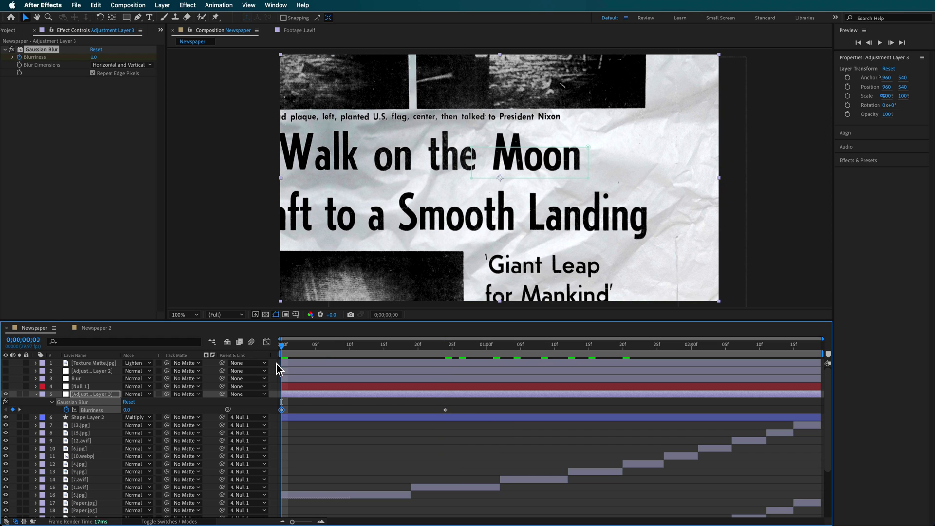
pyautogui.press('space')
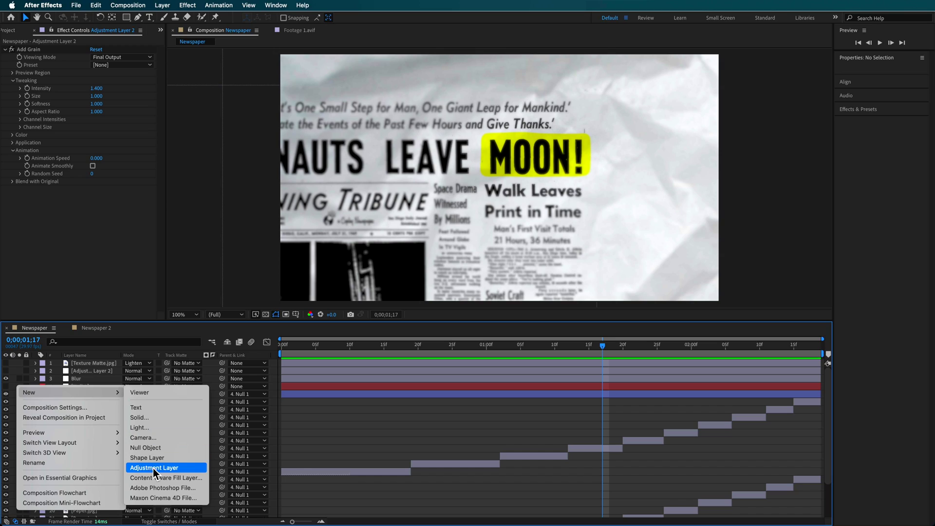
# - Toggle the grain adjustment layer's visibility at the Walk on the Moon frame, then select its Add Grain effect
pyautogui.click(21, 375)
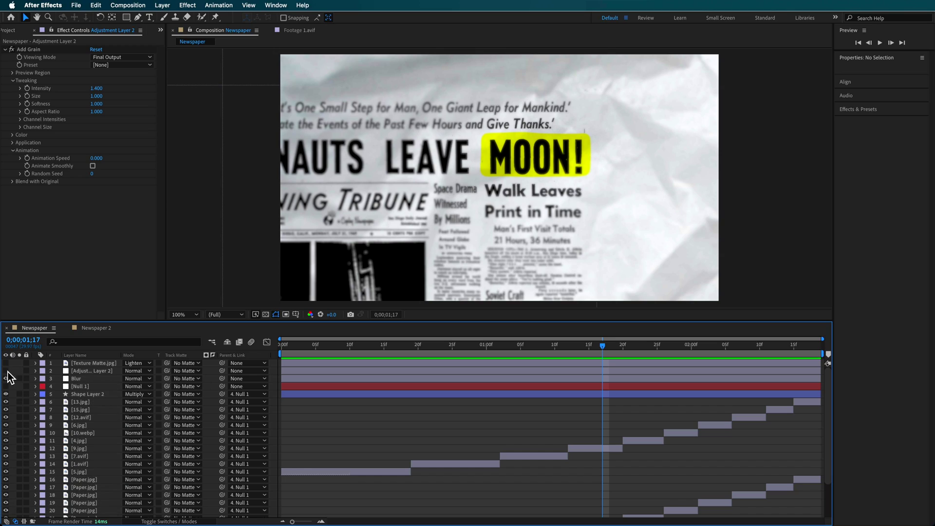
pyautogui.click(5, 371)
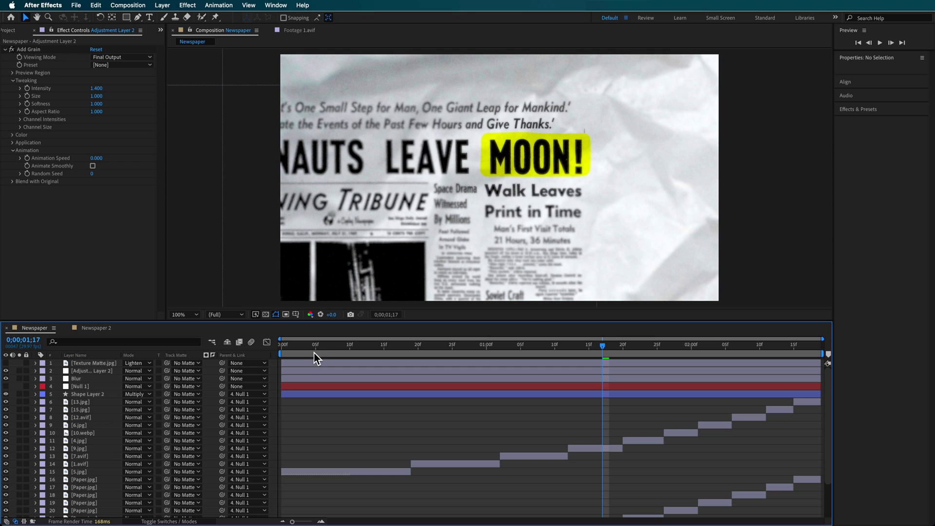
pyautogui.moveTo(318, 359); pyautogui.dragTo(343, 364)
pyautogui.click(88, 372)
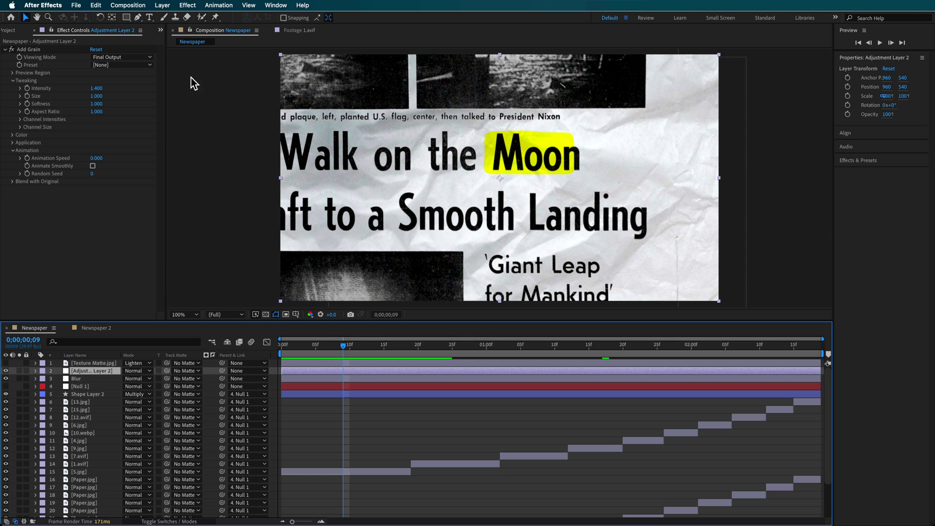
pyautogui.click(25, 49)
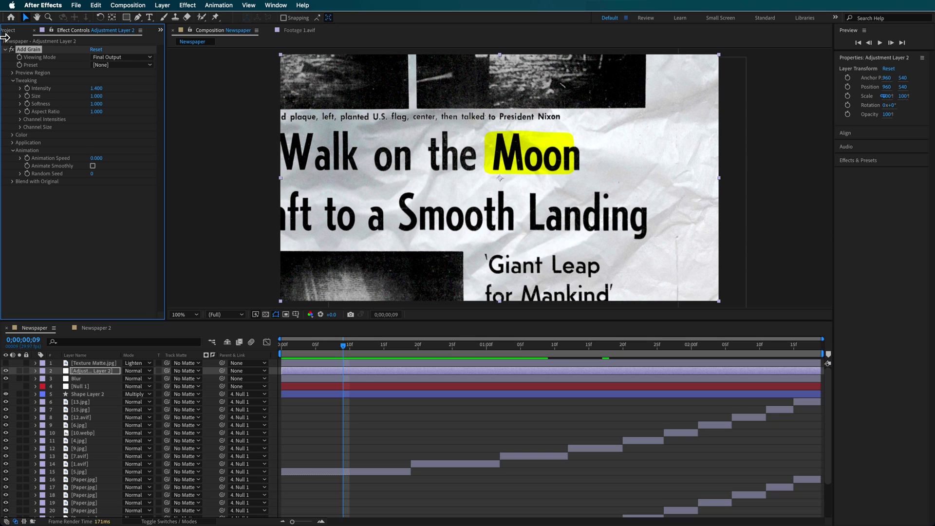
# - Search Help for 'grain' to find where Add Grain sits among Noise & Grain effects
pyautogui.click(301, 5)
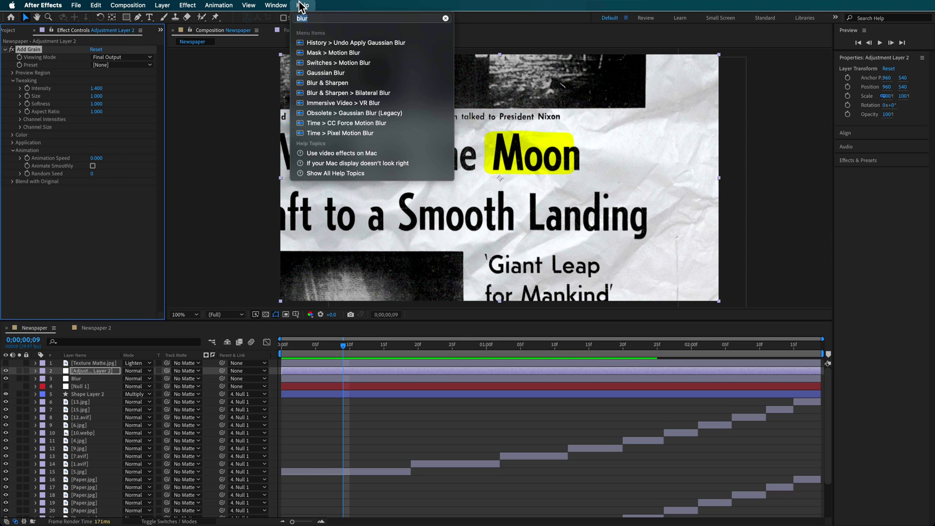
pyautogui.write('grain')
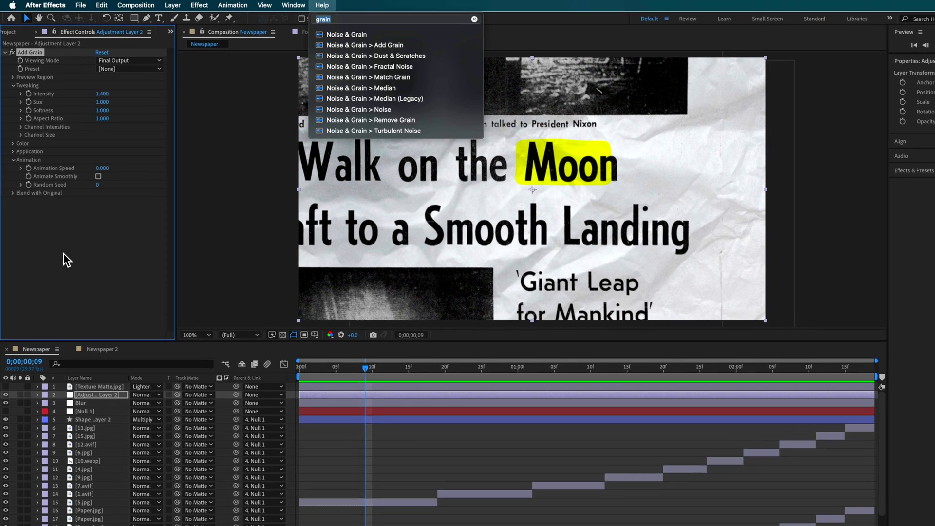
pyautogui.click(57, 73)
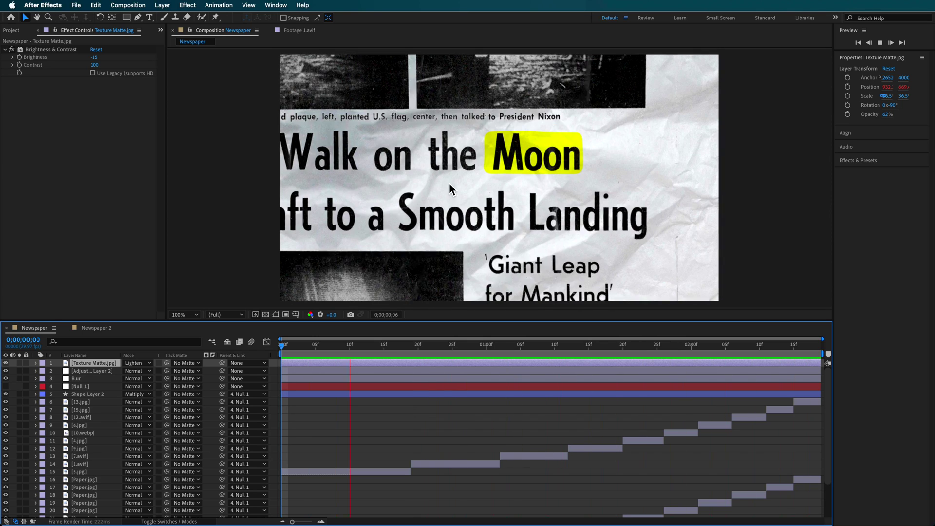
pyautogui.press('space')
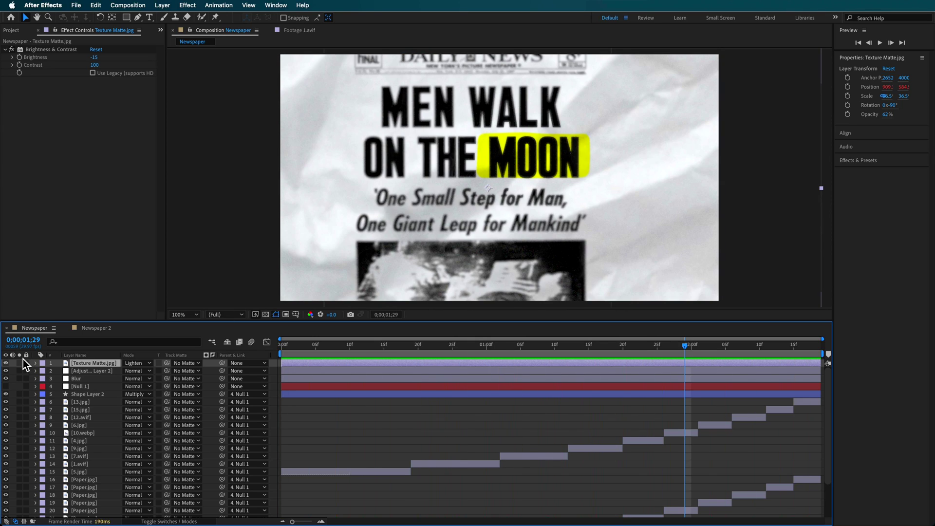
pyautogui.moveTo(315, 347); pyautogui.dragTo(705, 366)
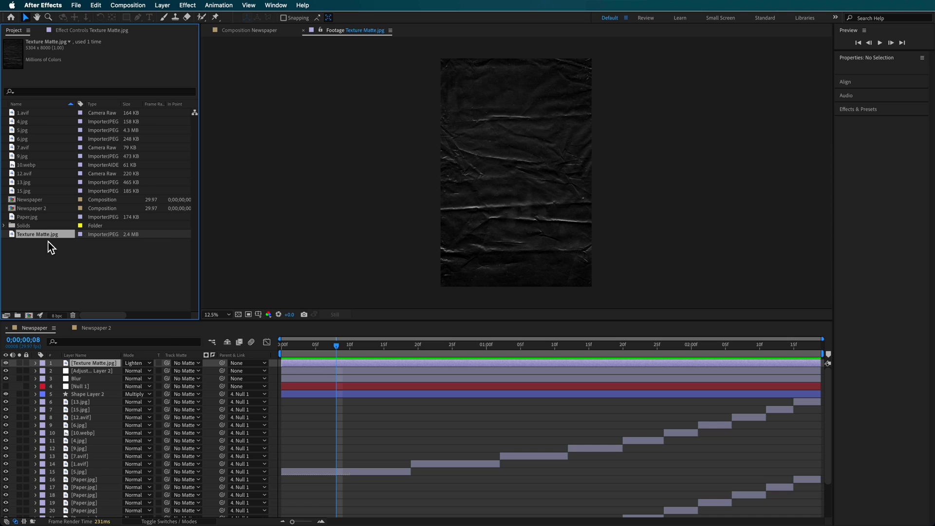
pyautogui.rightClick(42, 238)
pyautogui.click(31, 232)
pyautogui.moveTo(71, 286); pyautogui.dragTo(89, 362)
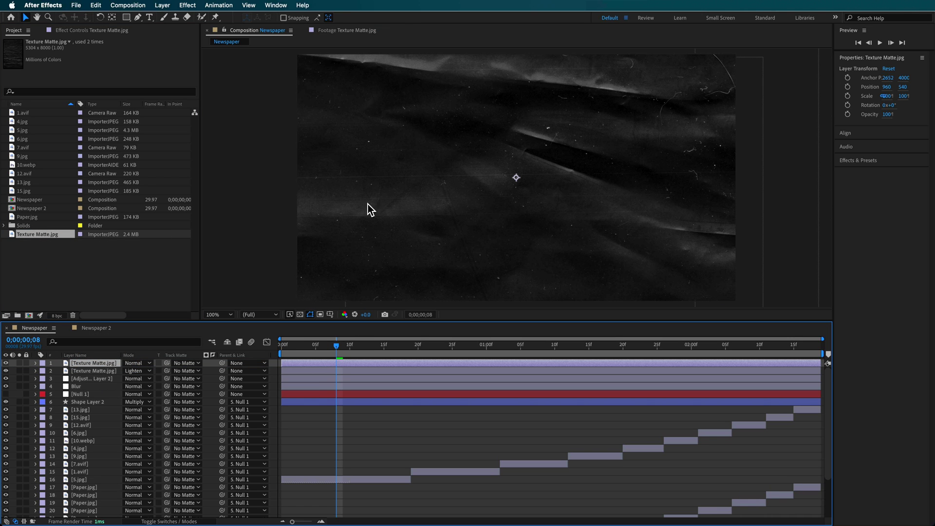
pyautogui.press(',')
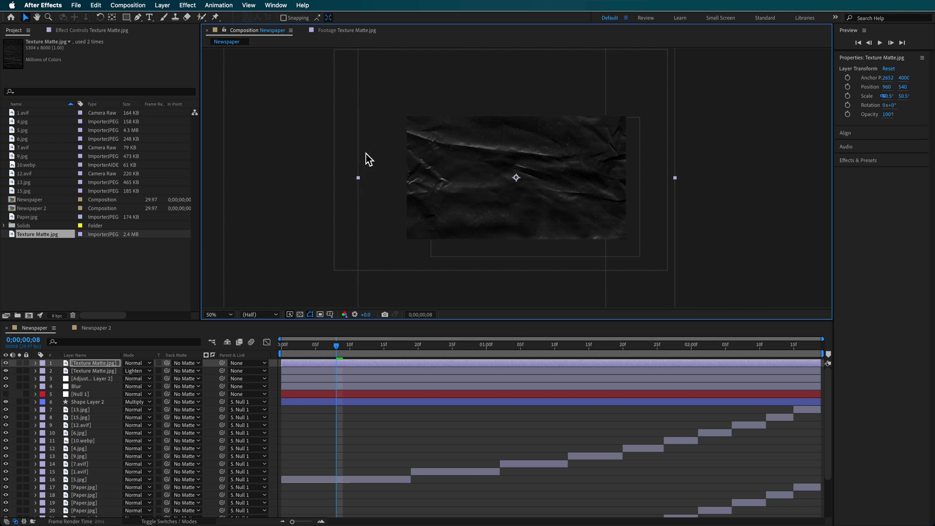
pyautogui.moveTo(358, 177); pyautogui.dragTo(294, 177)
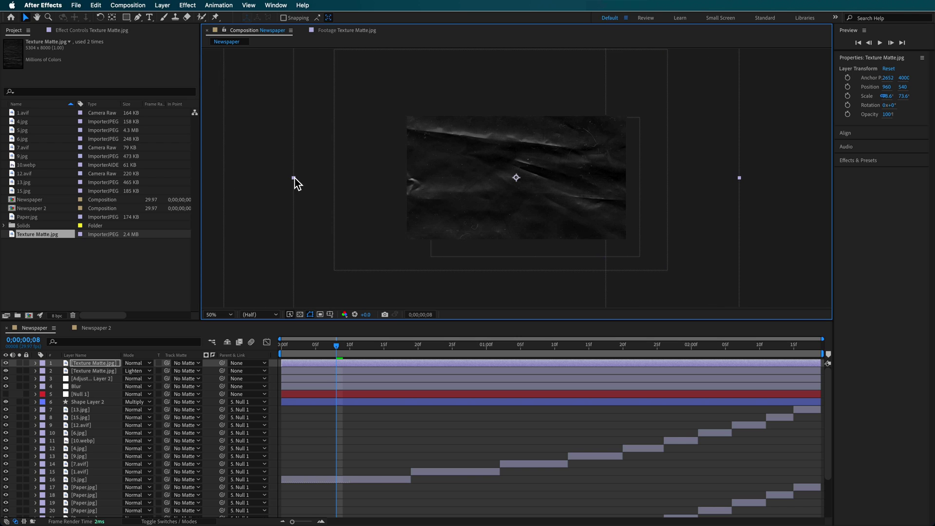
pyautogui.click(133, 364)
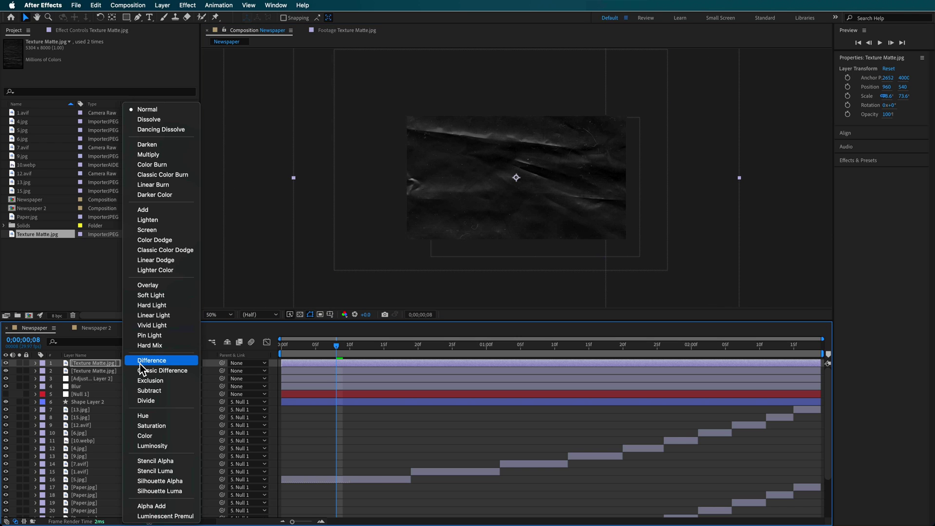
pyautogui.click(161, 222)
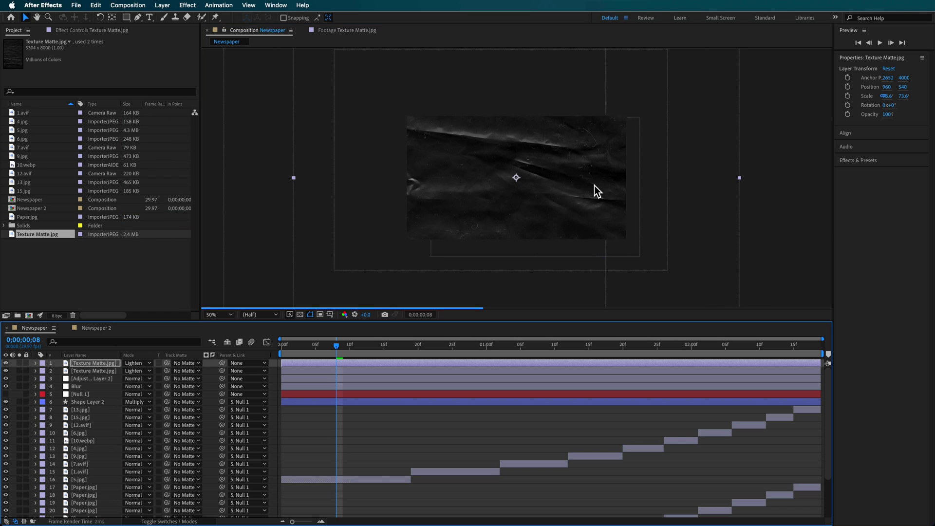
pyautogui.click(5, 371)
pyautogui.press('/')
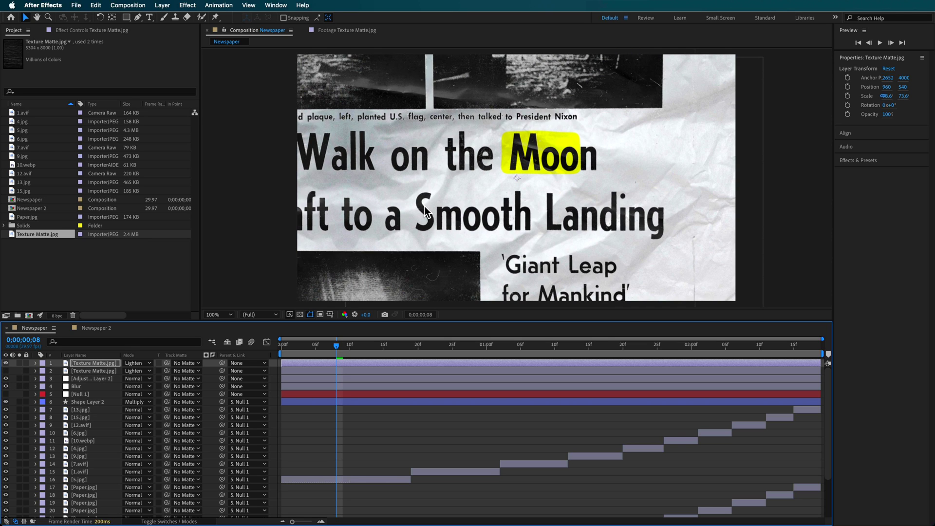
pyautogui.press(',')
pyautogui.press(',')
pyautogui.moveTo(316, 351)
pyautogui.mouseDown()
pyautogui.moveTo(273, 352)
pyautogui.moveTo(315, 351)
pyautogui.mouseUp()
pyautogui.moveTo(294, 180); pyautogui.dragTo(277, 178)
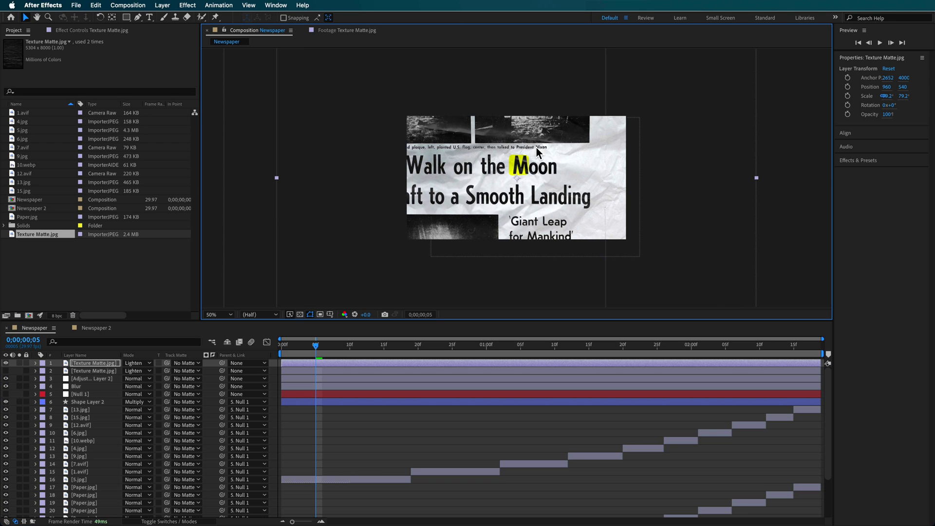
pyautogui.click(86, 371)
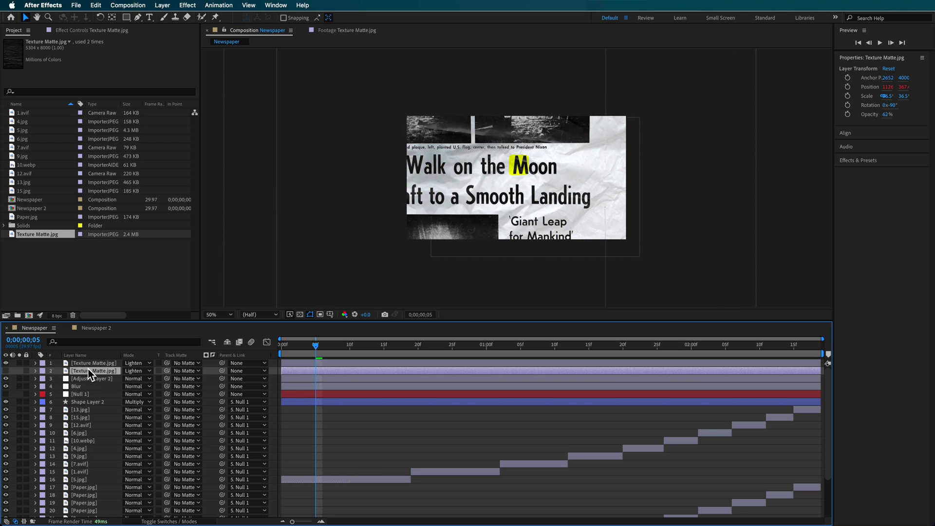
pyautogui.click(84, 364)
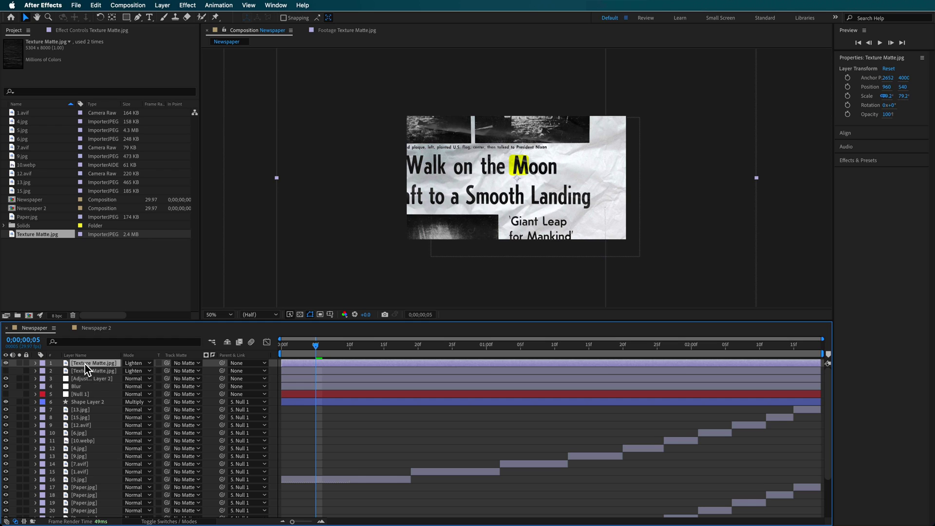
pyautogui.press('Delete')
pyautogui.click(80, 361)
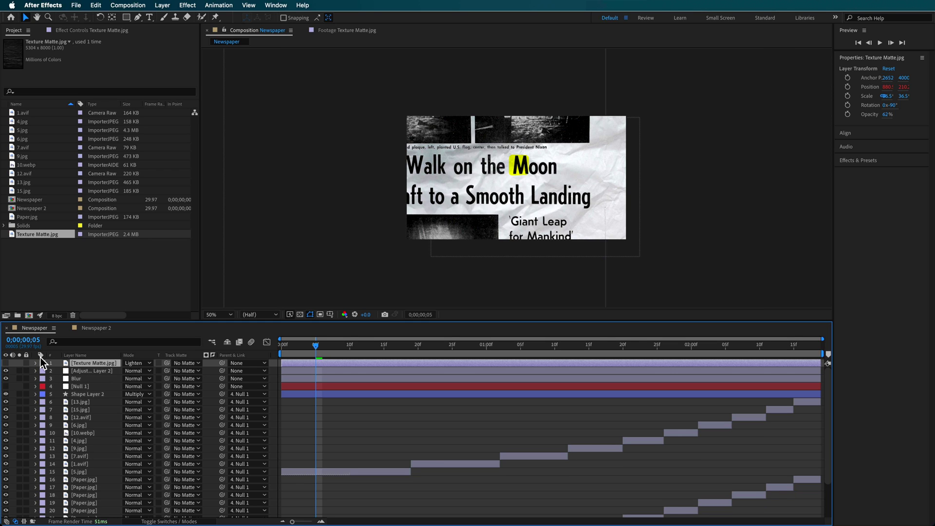
pyautogui.click(5, 363)
pyautogui.click(66, 31)
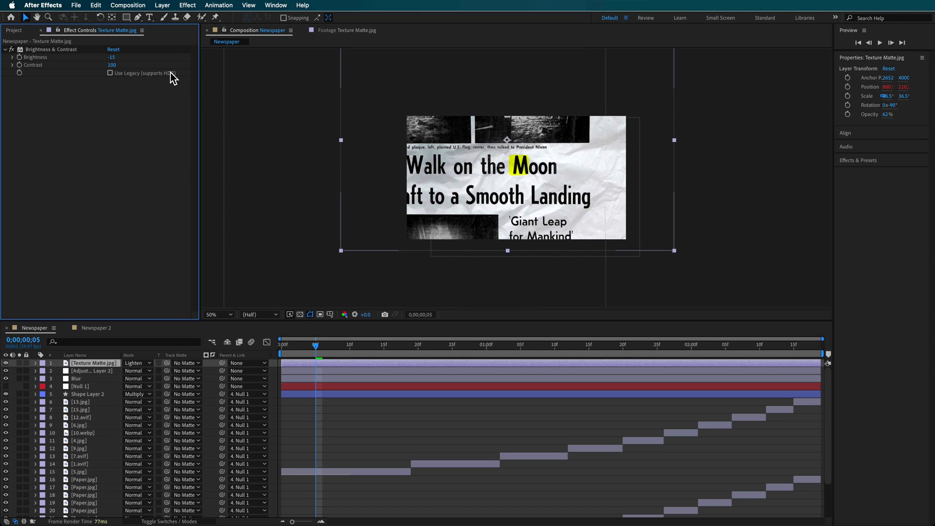
pyautogui.moveTo(112, 66); pyautogui.dragTo(116, 71)
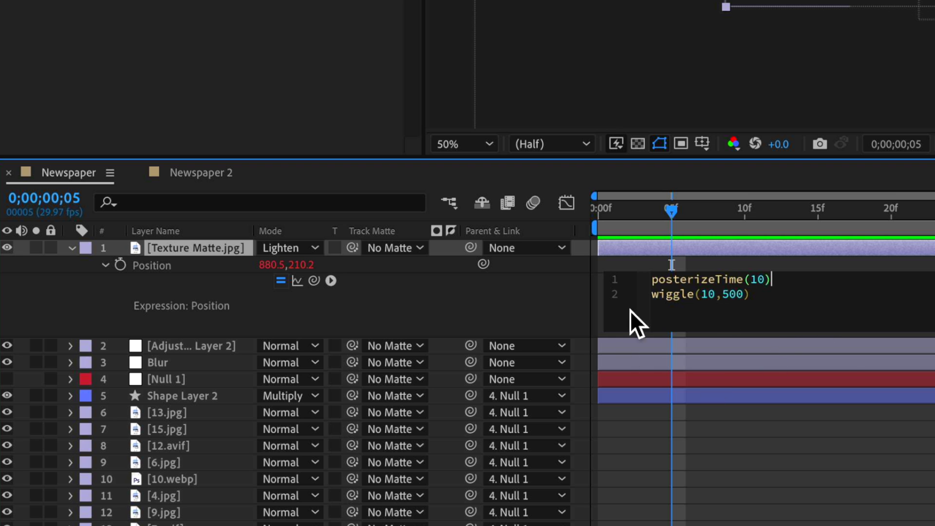
# - Highlight the posterizeTime(10) and wiggle(10,500) position expression, then preview the jittering texture from frame 4
pyautogui.moveTo(787, 330); pyautogui.dragTo(658, 223)
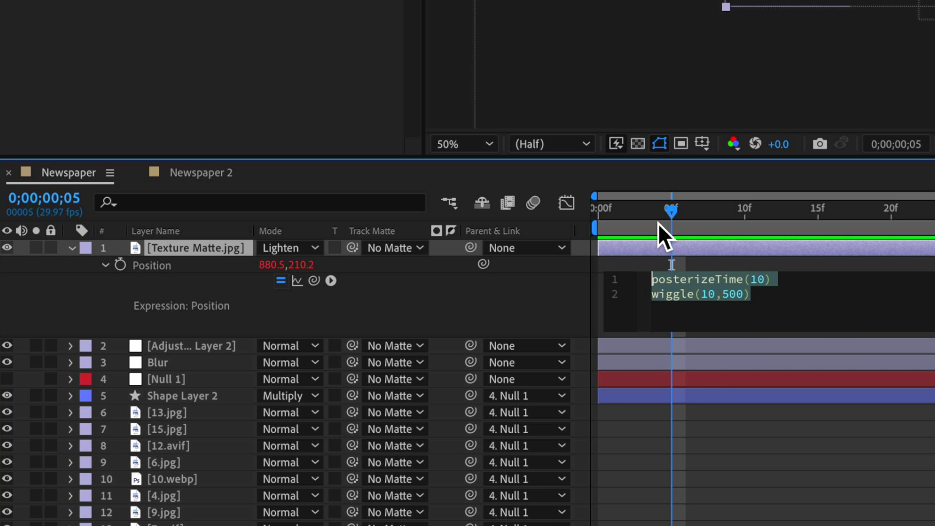
pyautogui.click(657, 217)
pyautogui.press('space')
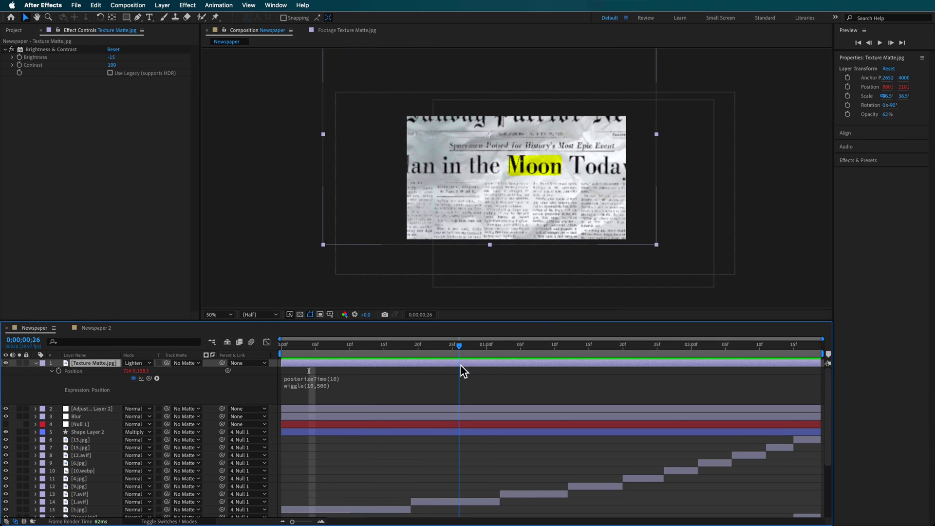